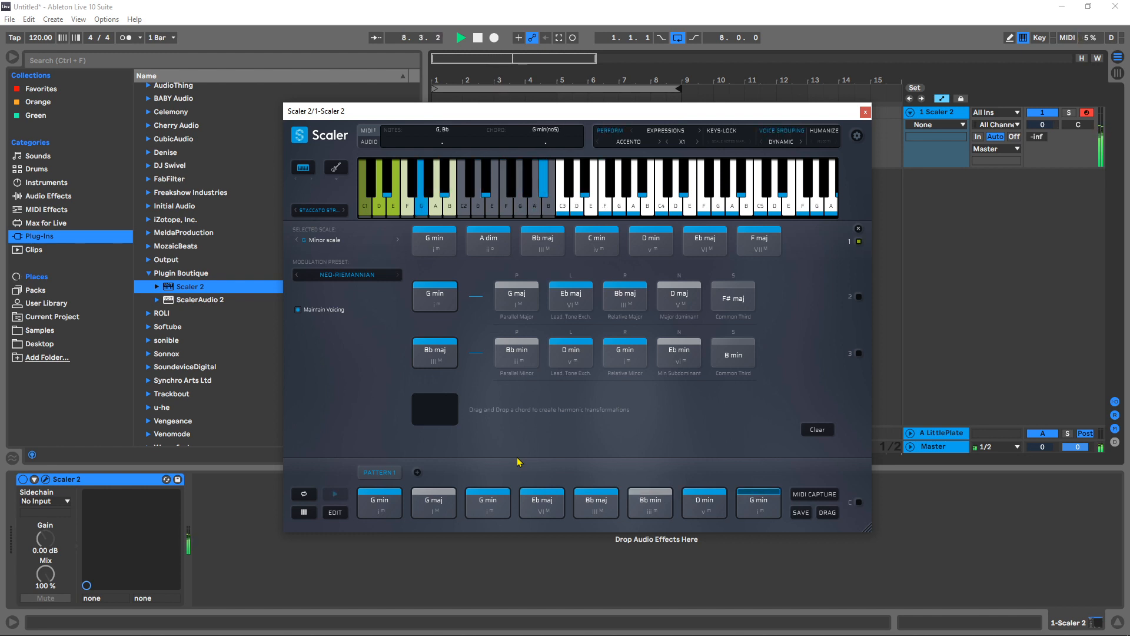
pyautogui.press('space')
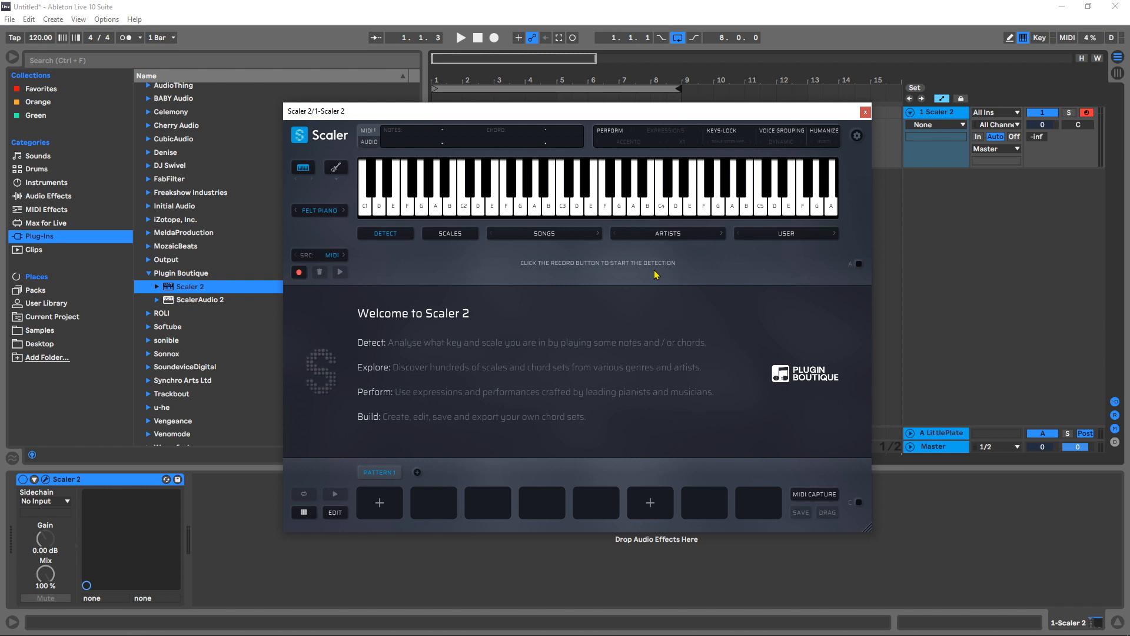
# Step: Browse the scales library, filter it to root note G, and select the Minor scale
pyautogui.click(465, 235)
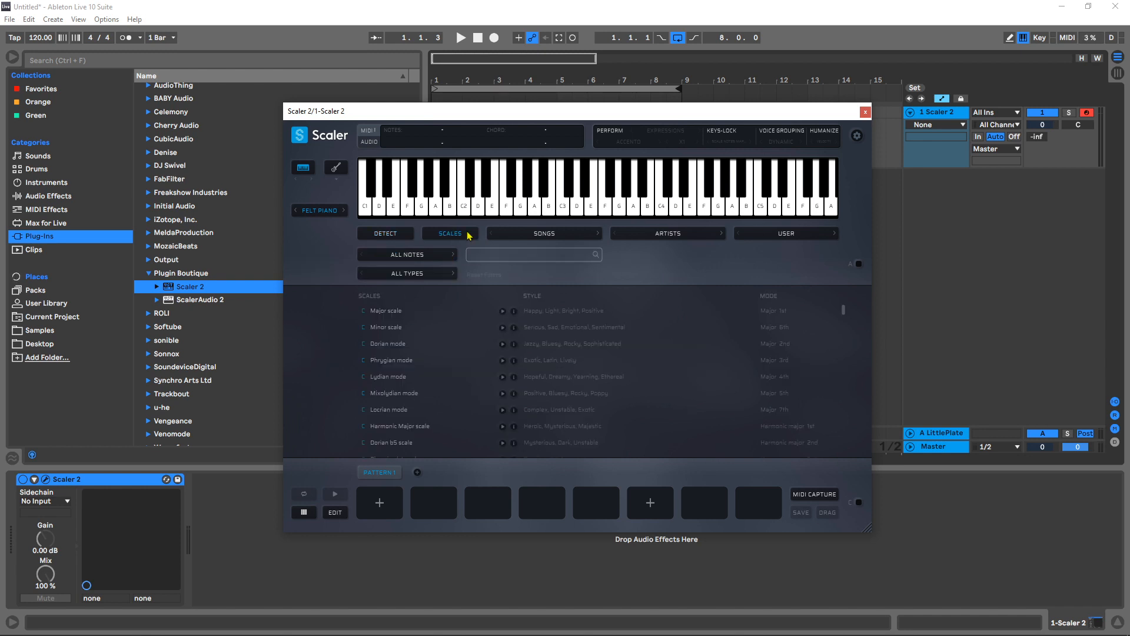
pyautogui.click(412, 263)
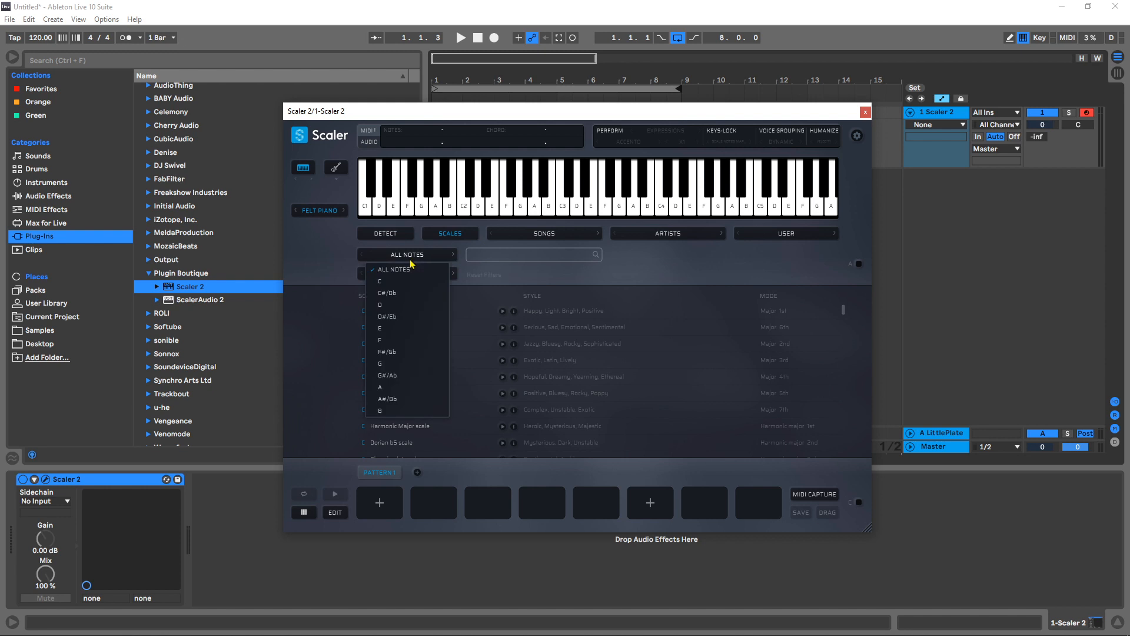
pyautogui.click(393, 369)
pyautogui.click(388, 328)
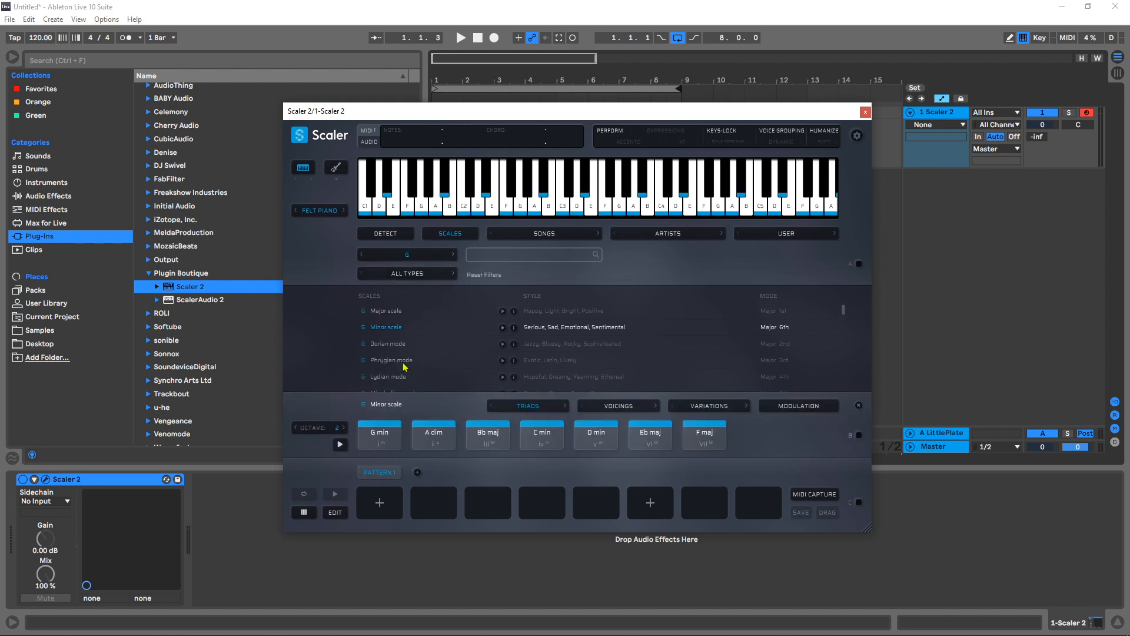
# Step: Add the G min chord to the pattern's first slot and set the instrument sound to Staccato Strings
pyautogui.click(380, 433)
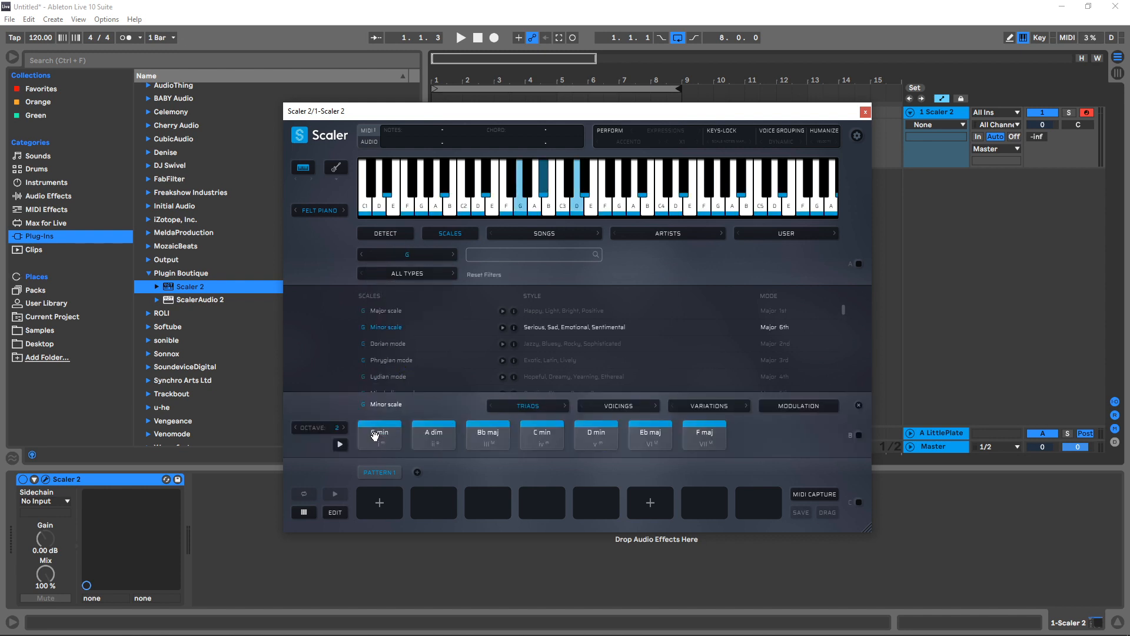
pyautogui.moveTo(375, 435); pyautogui.dragTo(375, 513)
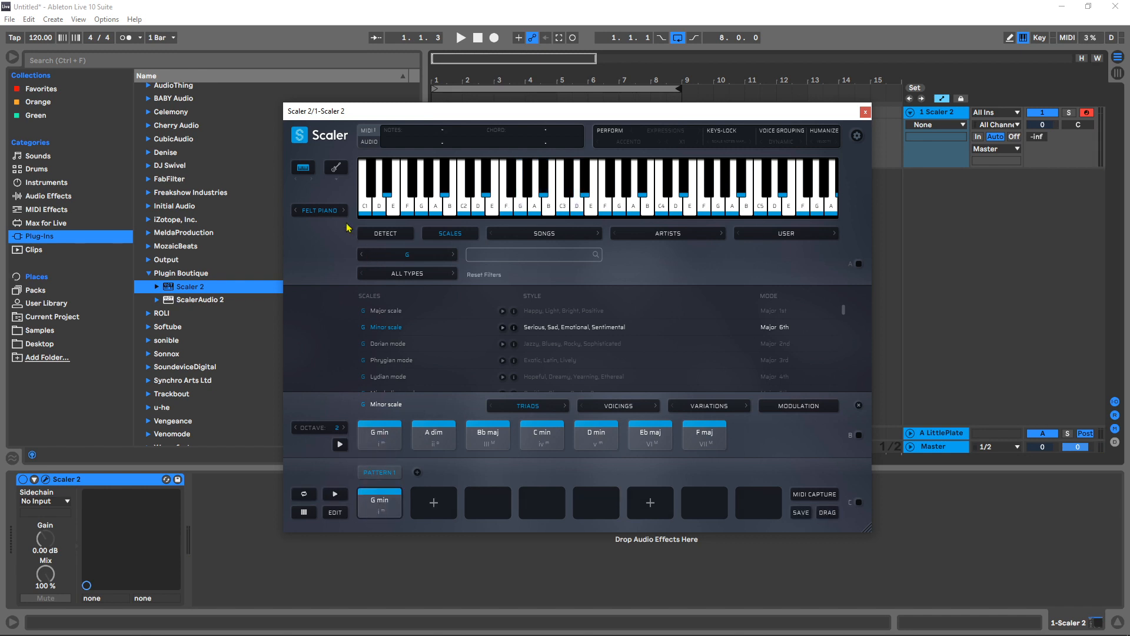
pyautogui.click(332, 211)
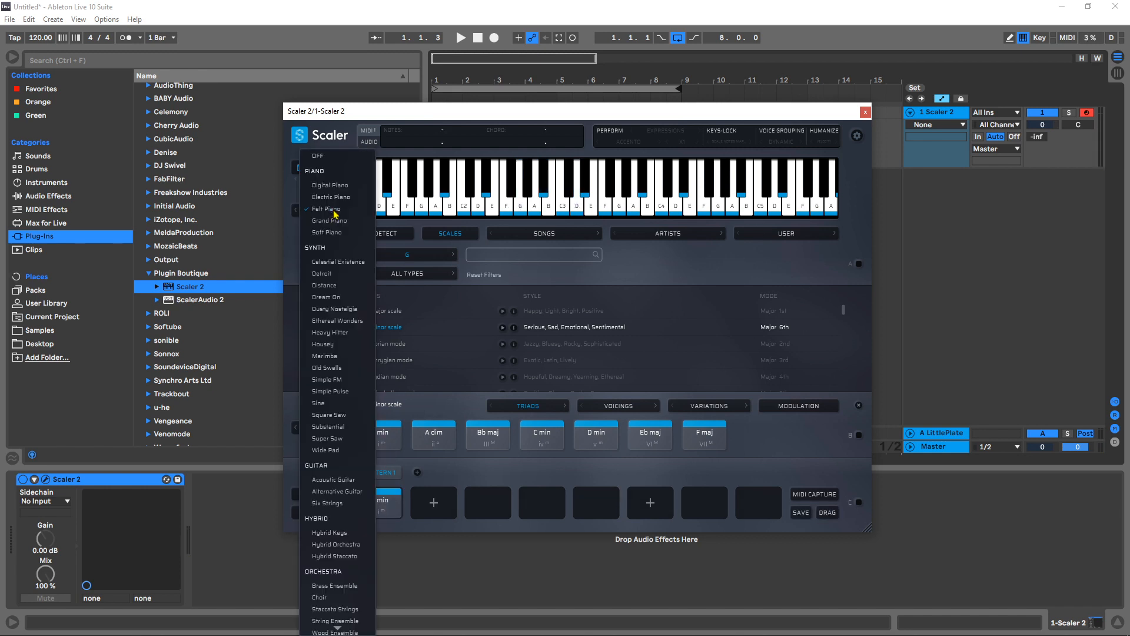
pyautogui.click(339, 609)
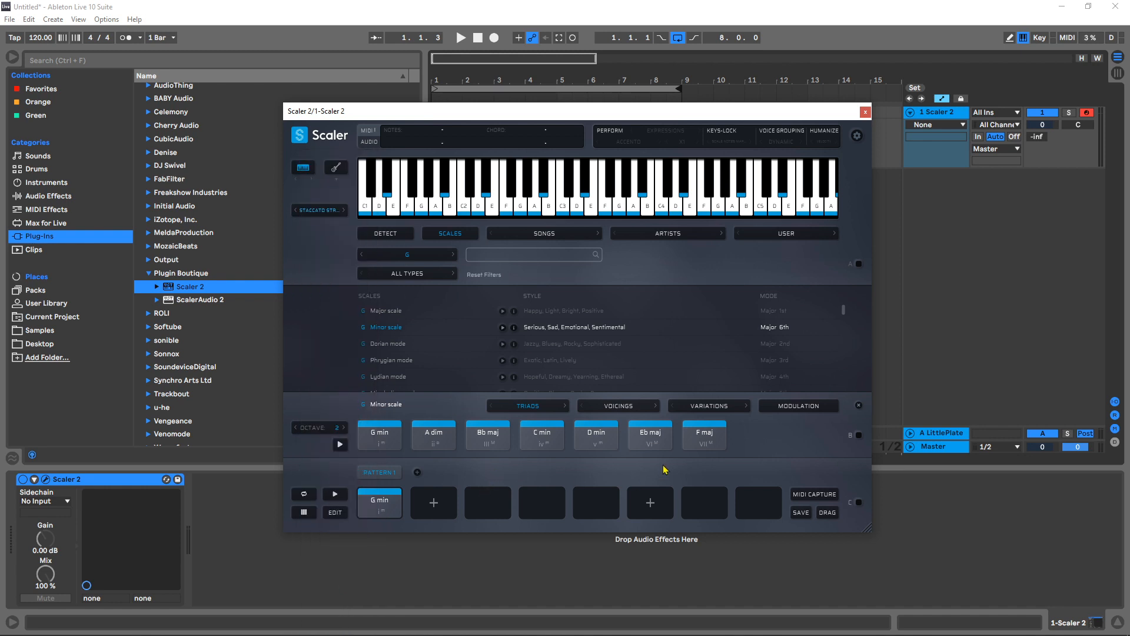
# Step: Open the modulation view and set the modulation preset to Neo-Riemannian
pyautogui.click(816, 408)
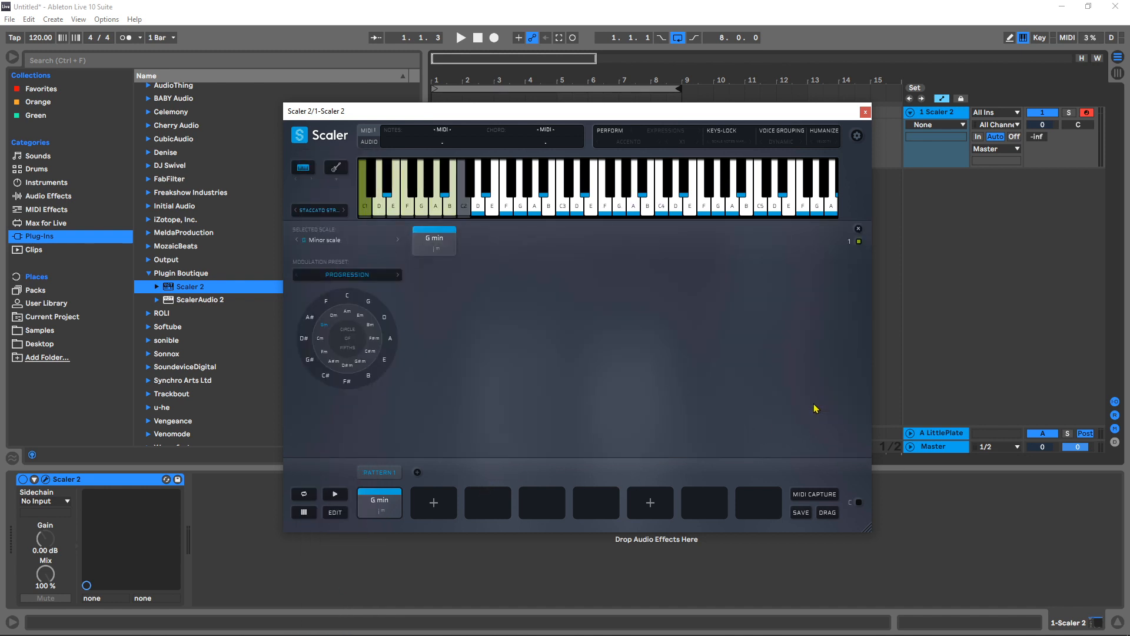
pyautogui.click(436, 241)
pyautogui.click(378, 503)
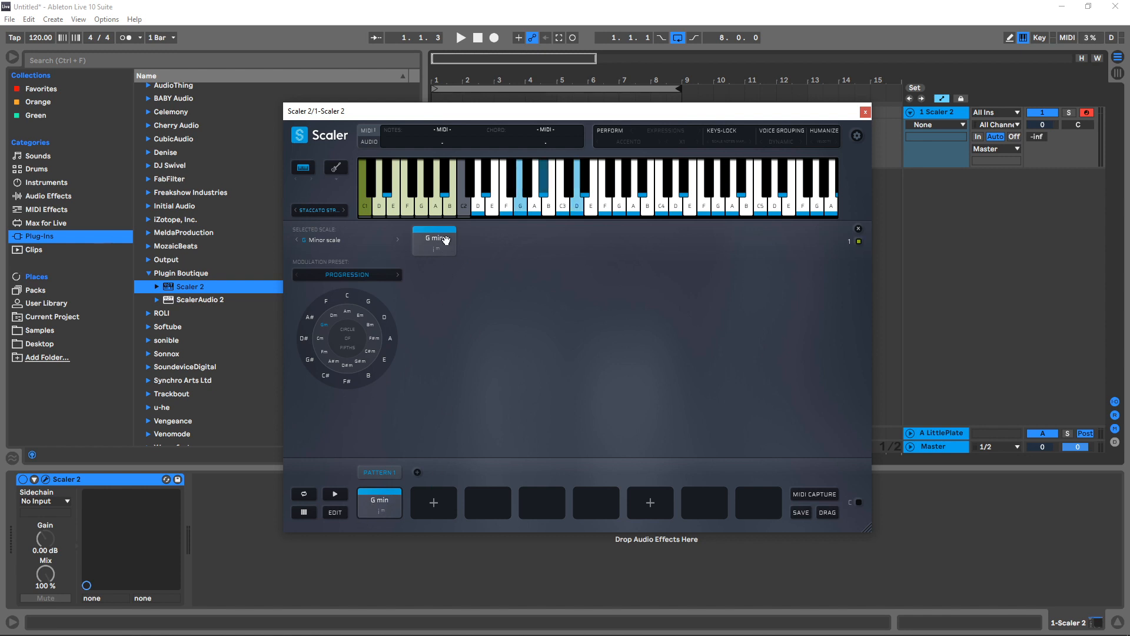
pyautogui.click(352, 276)
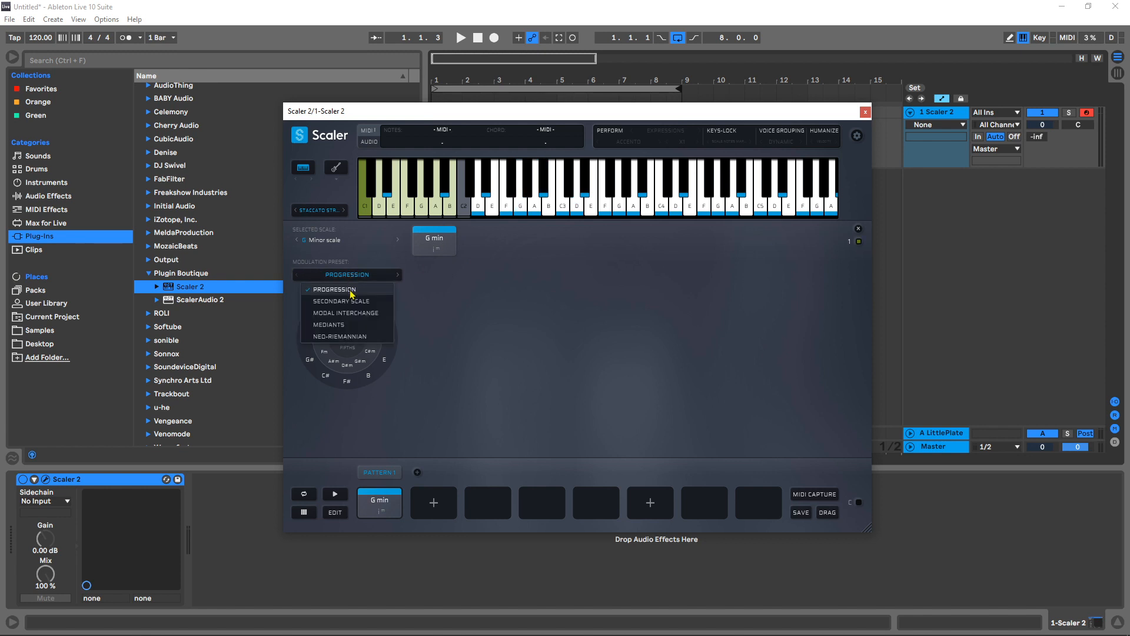
pyautogui.click(349, 335)
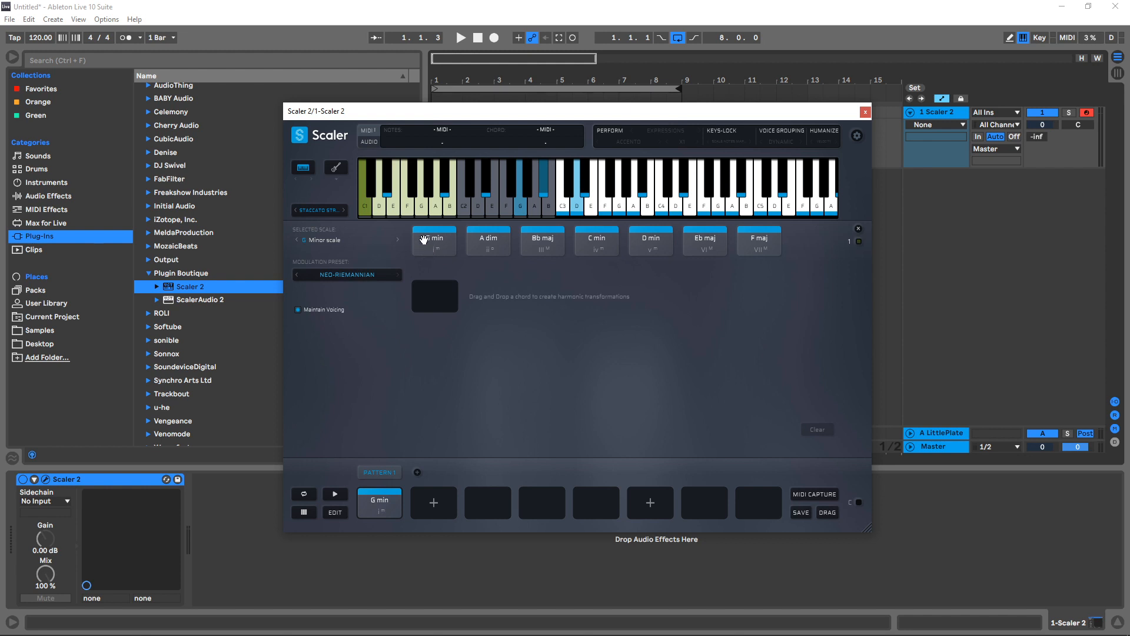
# Step: Place the G min chord from the scale into the empty transformation slot to create its harmonic transformations
pyautogui.click(371, 492)
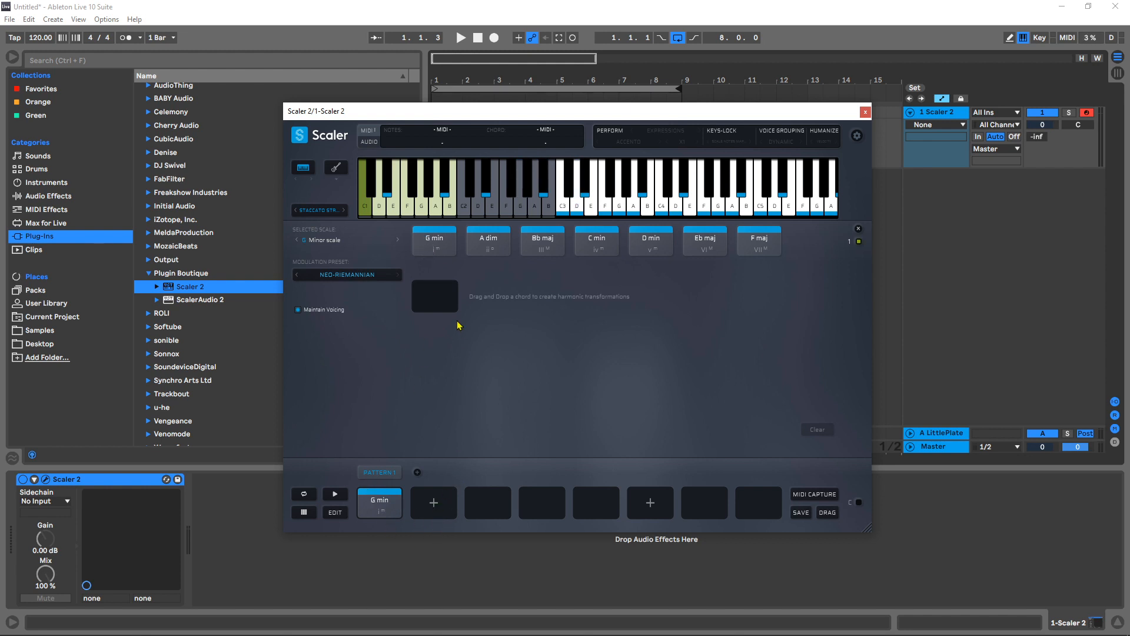
pyautogui.click(435, 248)
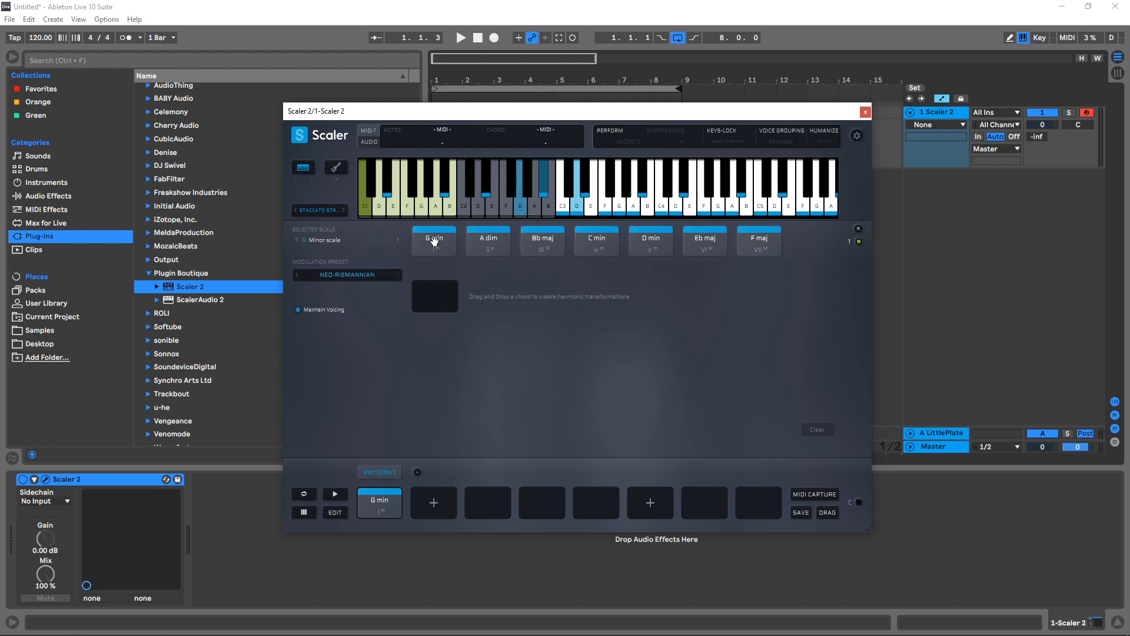
pyautogui.moveTo(434, 239); pyautogui.dragTo(434, 295)
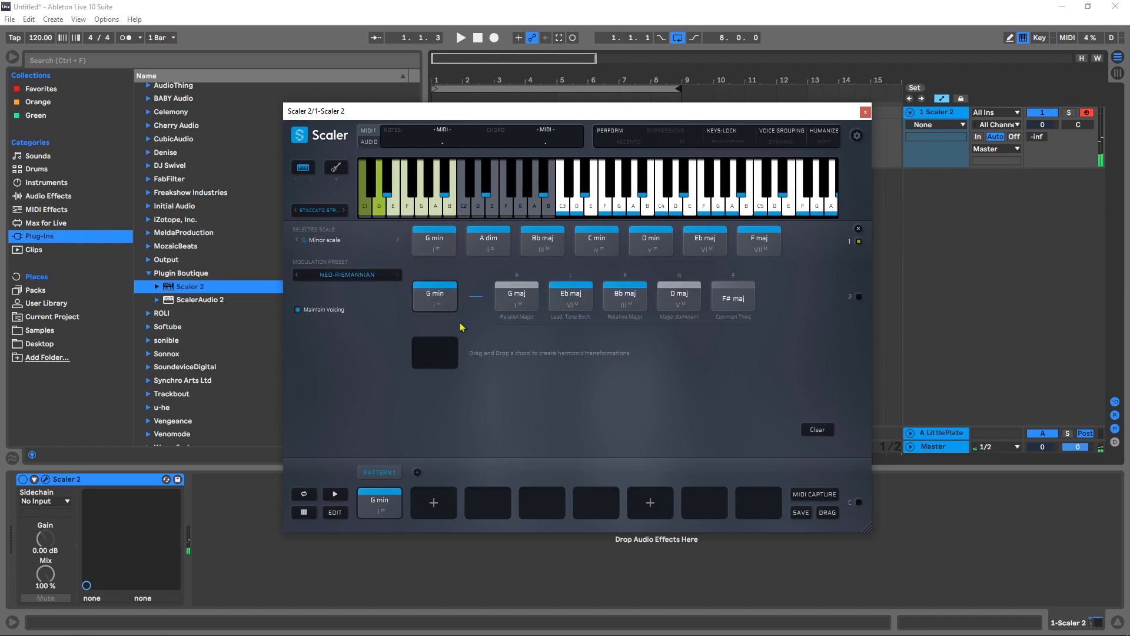
# Step: Audition G min and its parallel major, leading-tone exchange and relative major transformations
pyautogui.click(518, 297)
pyautogui.click(571, 300)
pyautogui.click(622, 301)
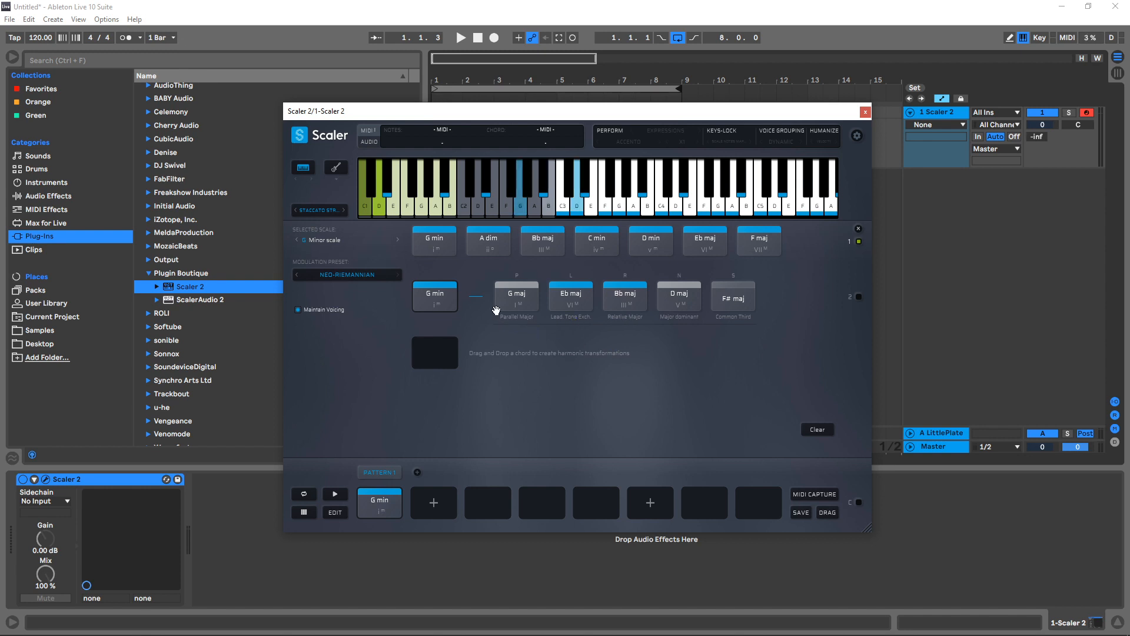
pyautogui.click(449, 300)
pyautogui.click(562, 296)
pyautogui.click(610, 304)
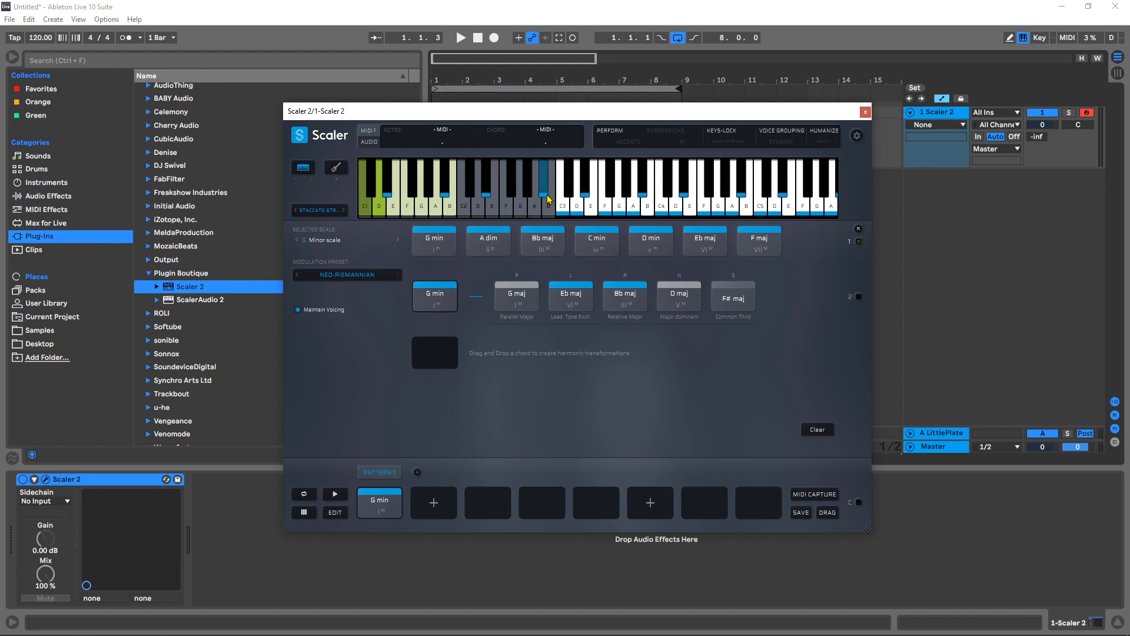
# Step: Compare the sound of G min with its parallel major, G maj
pyautogui.click(436, 303)
pyautogui.click(518, 298)
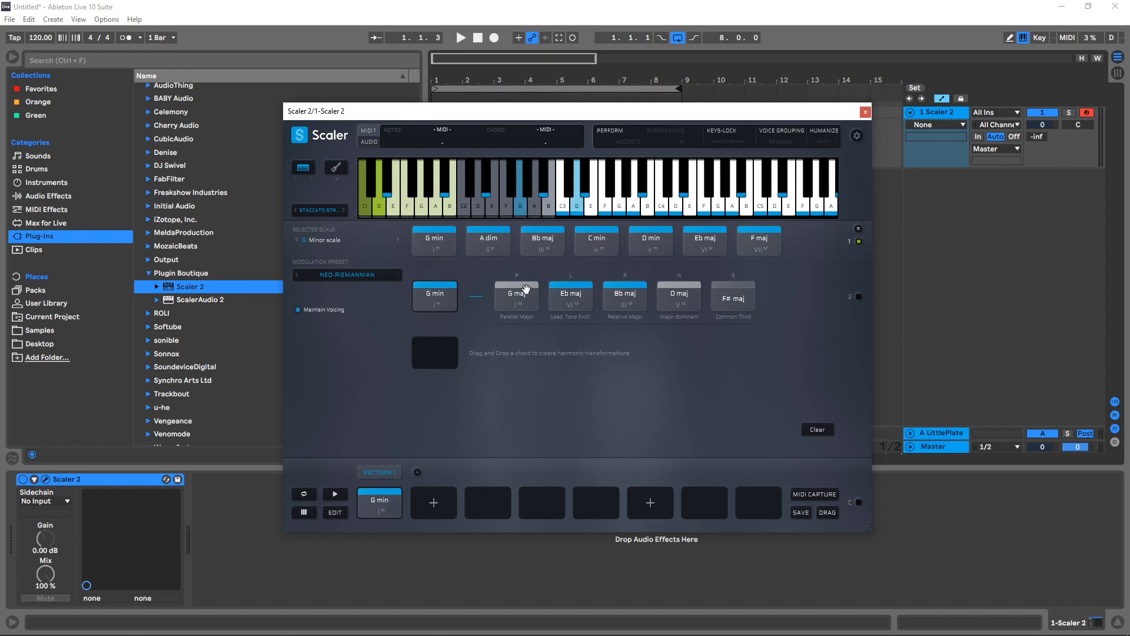
pyautogui.click(429, 292)
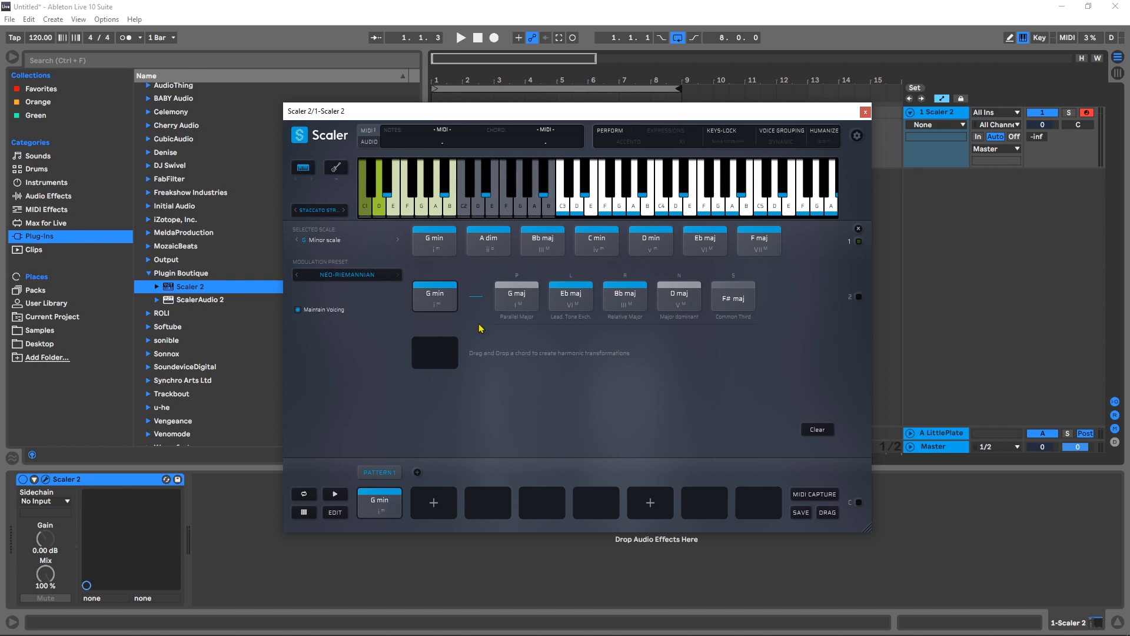
pyautogui.click(425, 302)
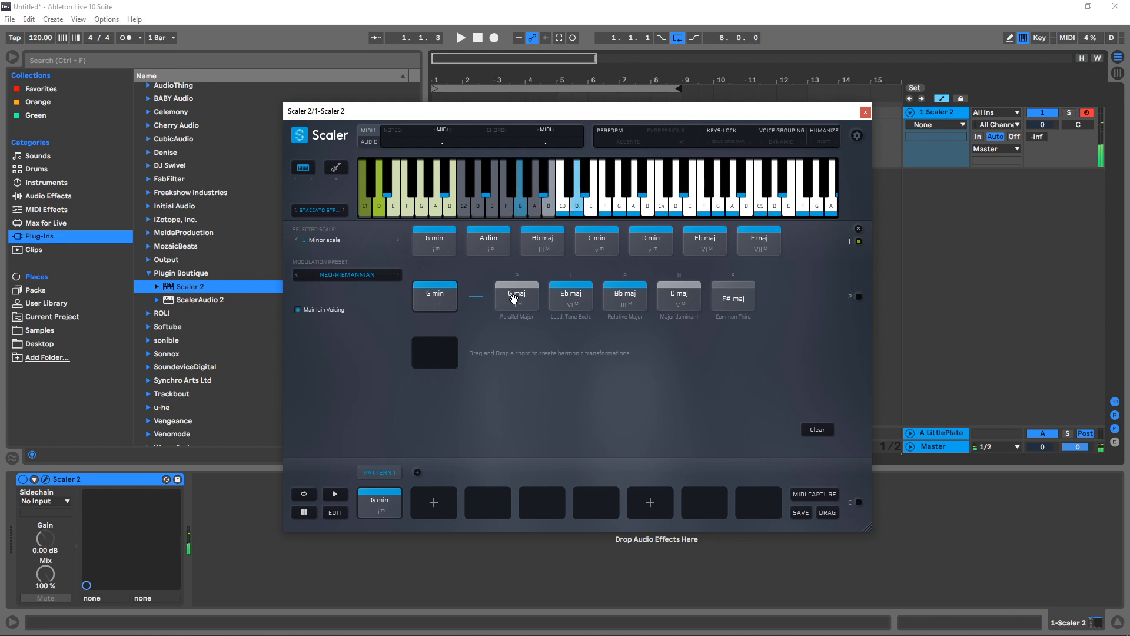
# Step: Compare the sound of G min with its leading-tone exchange Eb maj and its relative major Bb maj
pyautogui.click(437, 297)
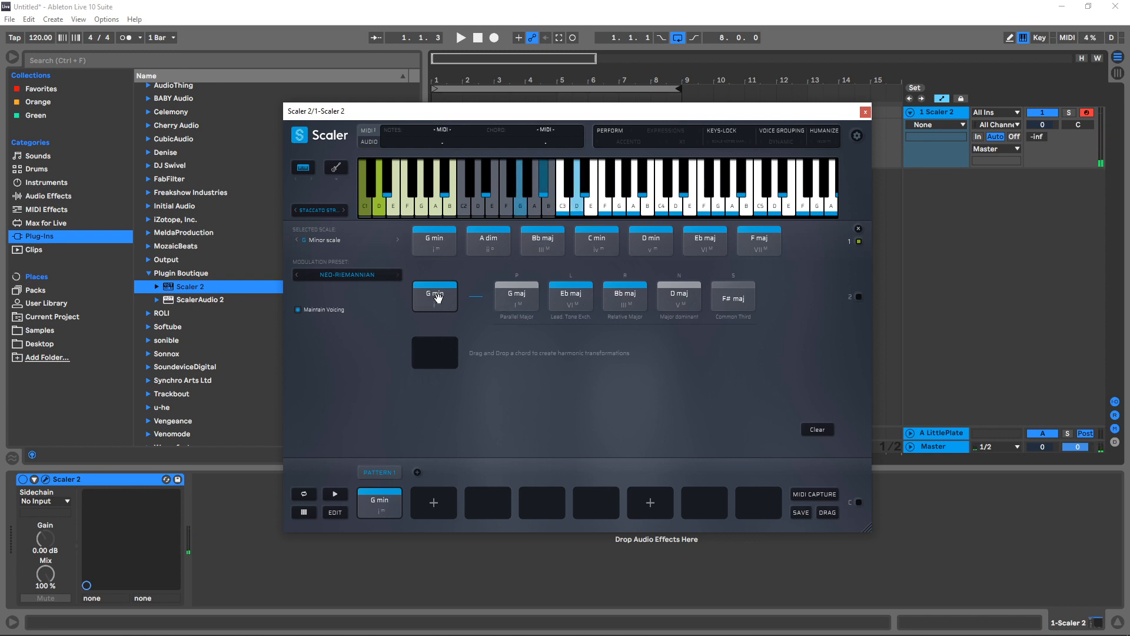
pyautogui.click(578, 297)
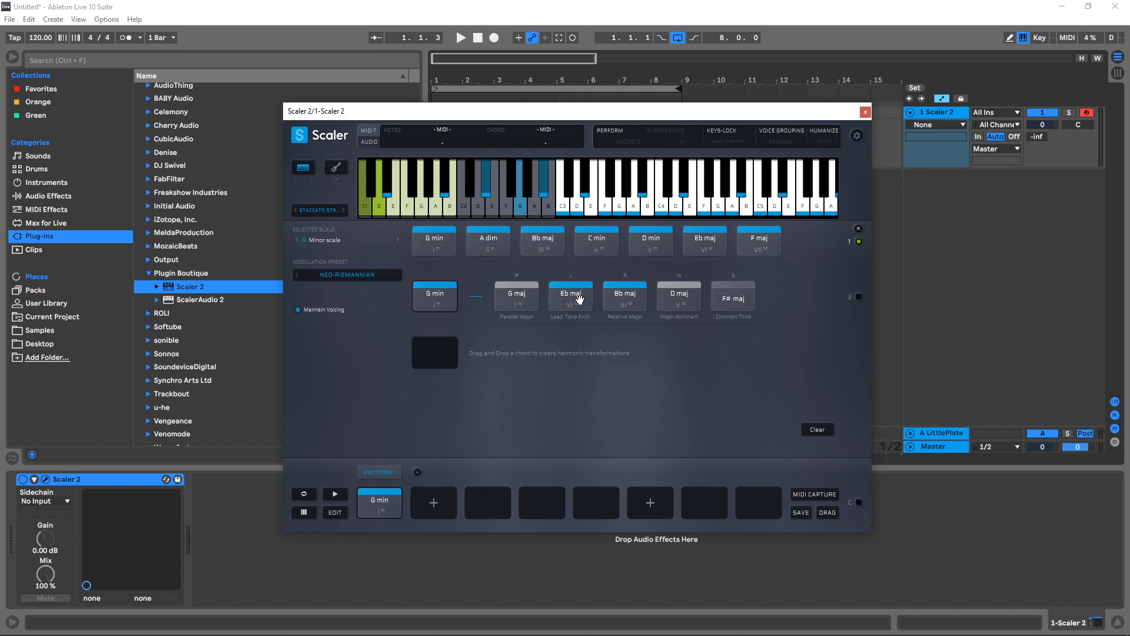
pyautogui.click(445, 302)
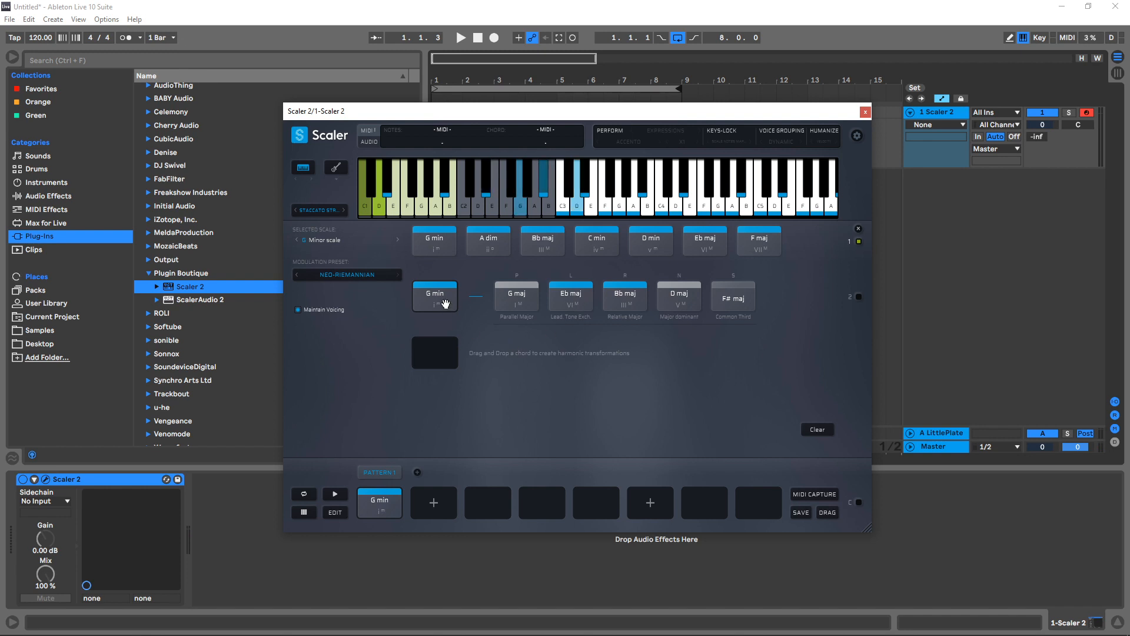
pyautogui.click(625, 300)
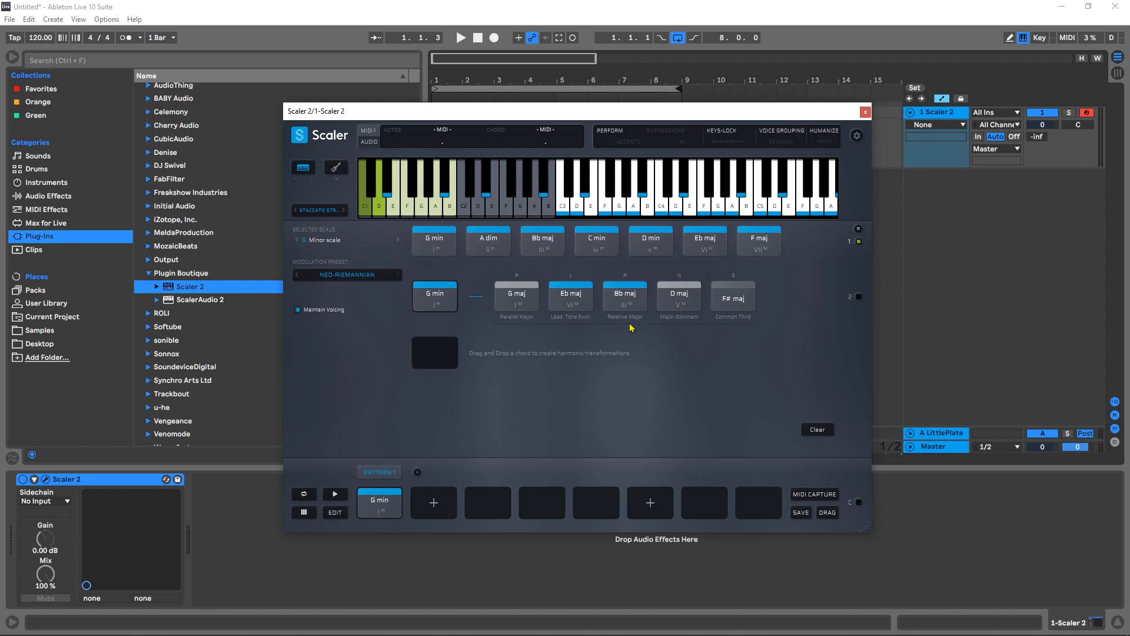
# Step: Add G maj and G min from the first transformation row to the pattern's second and third slots
pyautogui.click(445, 299)
pyautogui.click(516, 295)
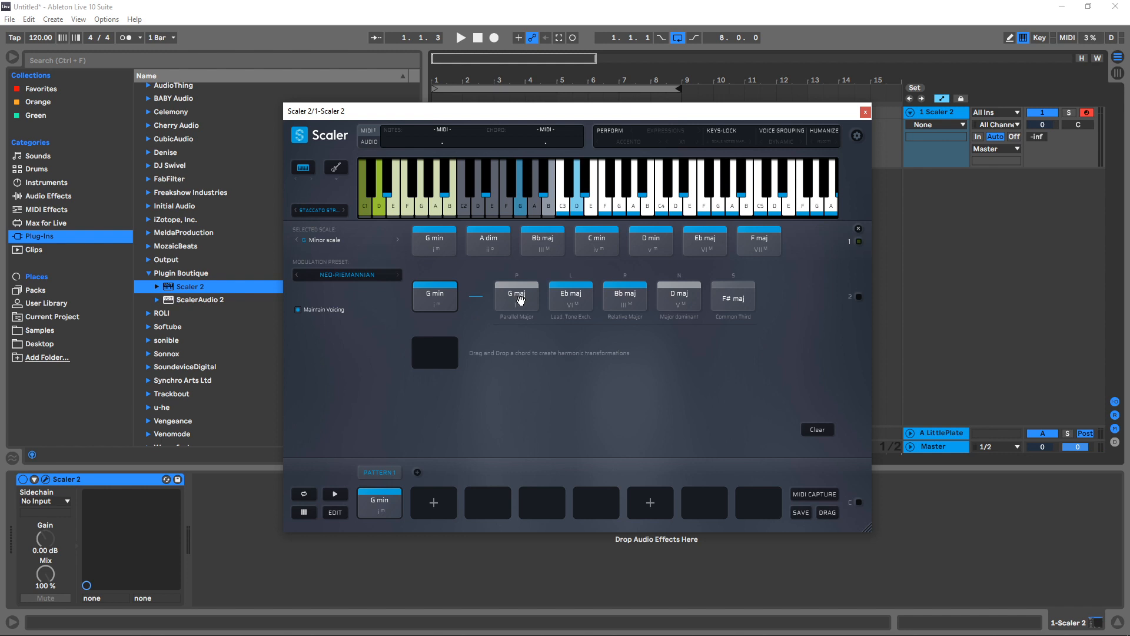
pyautogui.moveTo(516, 296); pyautogui.dragTo(434, 502)
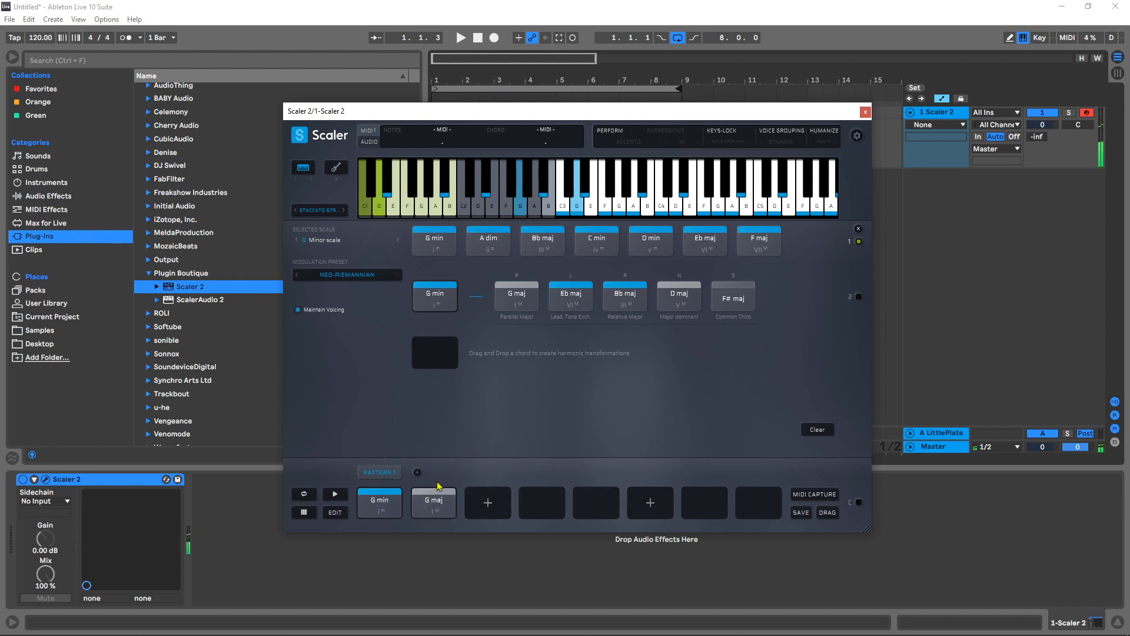
pyautogui.moveTo(434, 299); pyautogui.dragTo(497, 501)
# Step: Add the Eb maj and Bb maj transformations to the pattern's fourth and fifth slots
pyautogui.click(570, 295)
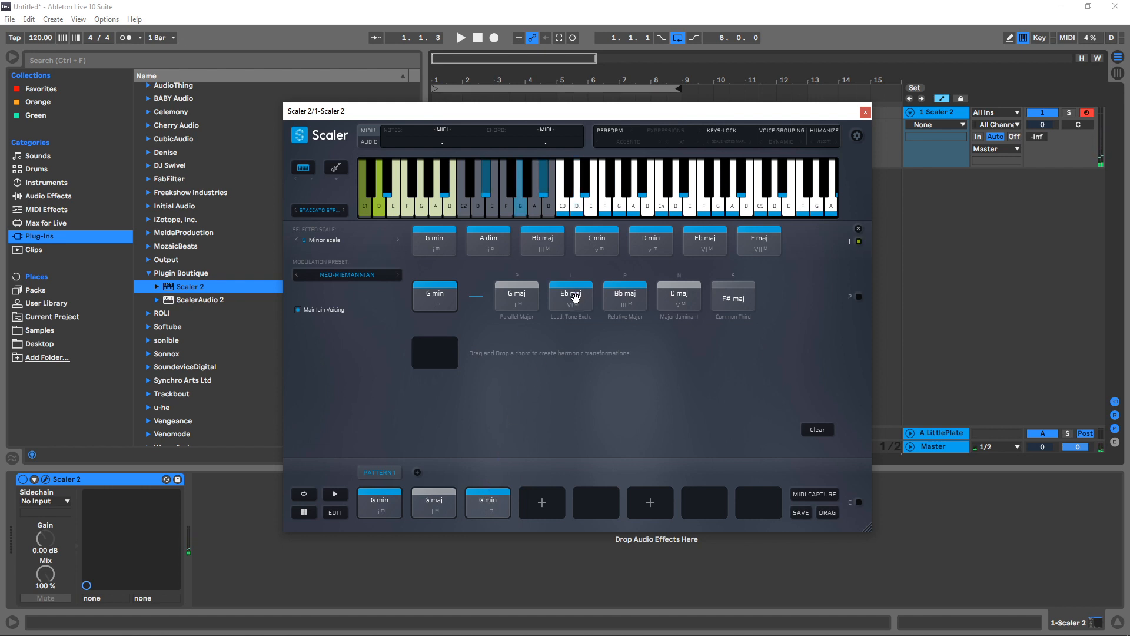
pyautogui.moveTo(571, 295); pyautogui.dragTo(536, 501)
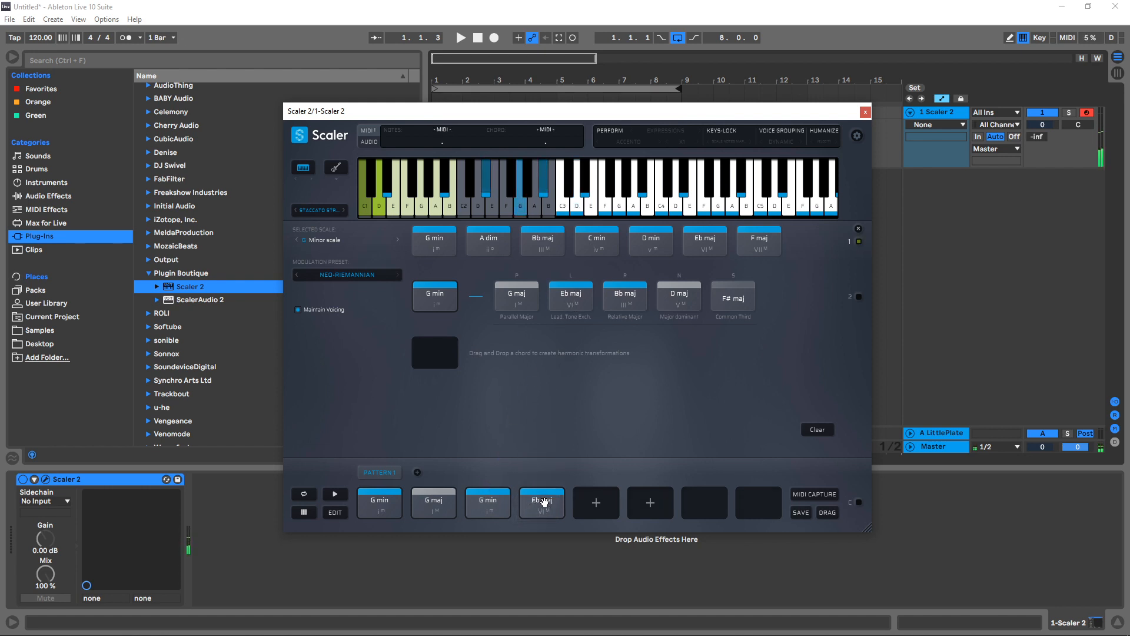
pyautogui.click(621, 295)
pyautogui.moveTo(621, 294); pyautogui.dragTo(595, 501)
pyautogui.click(618, 294)
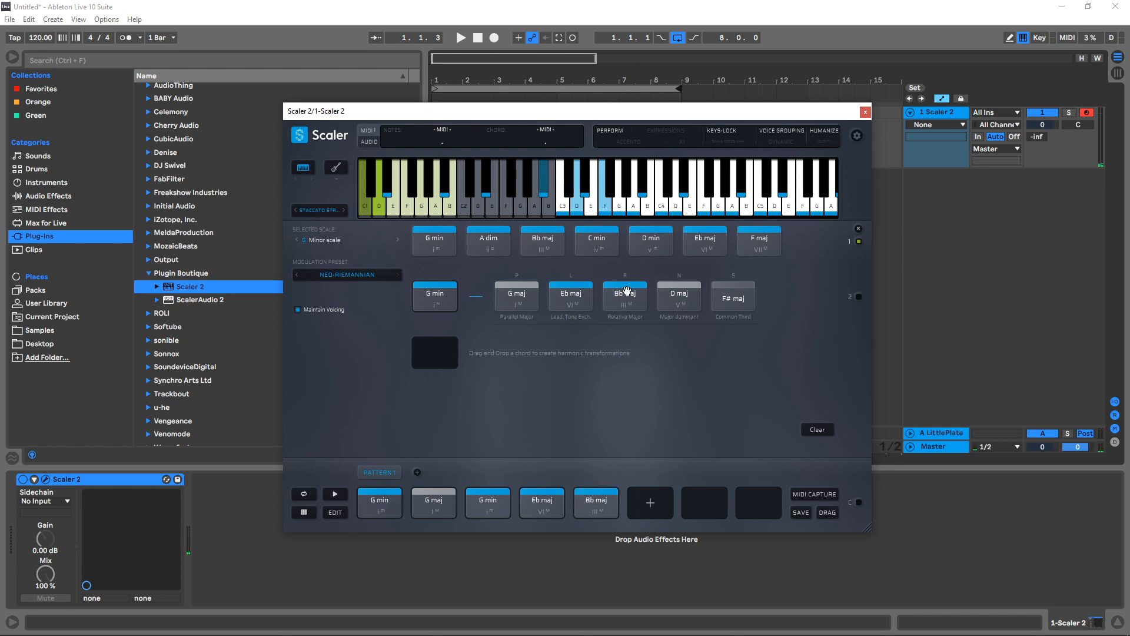
pyautogui.click(598, 492)
# Step: Create a second transformation row from Bb maj and fill the pattern's last three slots with Bb min, D min and G min
pyautogui.moveTo(622, 295); pyautogui.dragTo(434, 350)
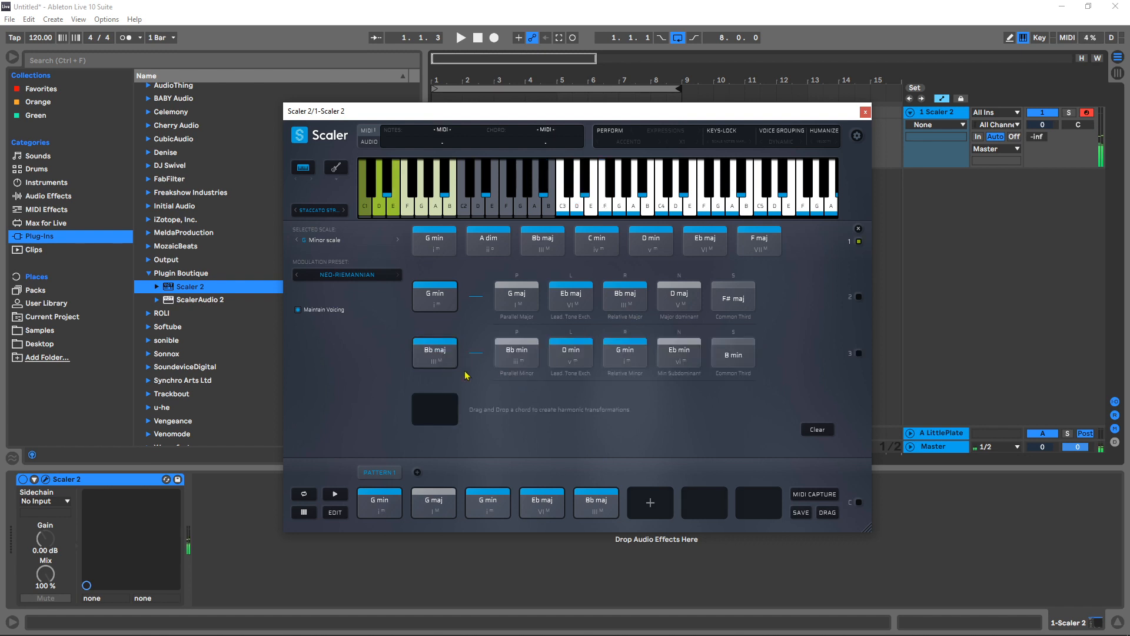
pyautogui.click(611, 352)
pyautogui.moveTo(515, 358); pyautogui.dragTo(651, 498)
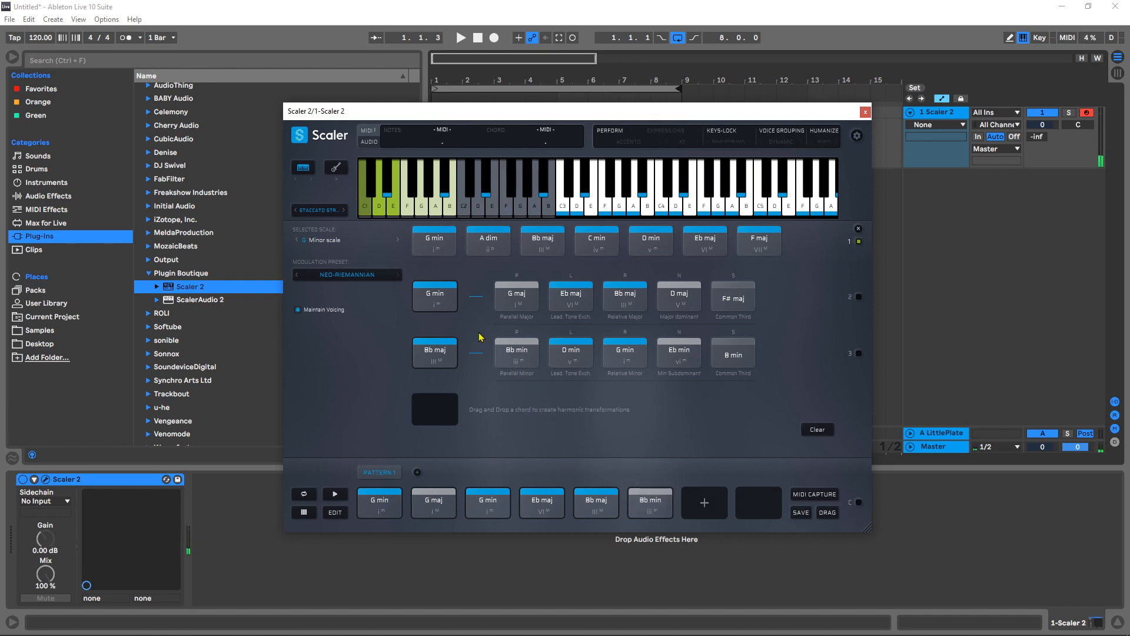
pyautogui.moveTo(521, 351); pyautogui.dragTo(655, 505)
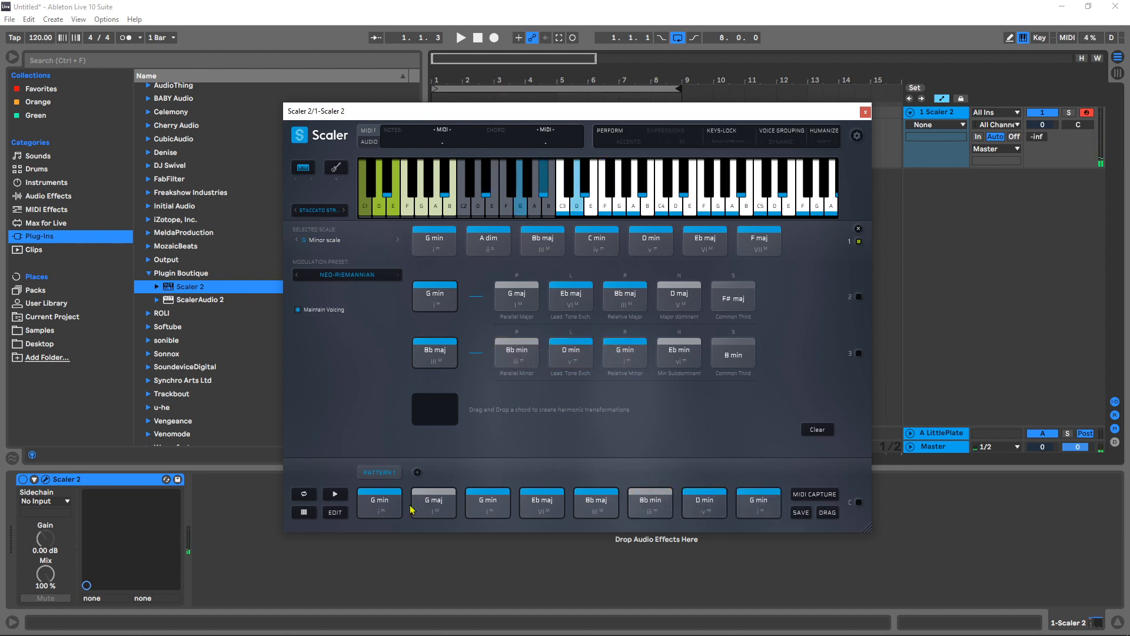
pyautogui.click(708, 515)
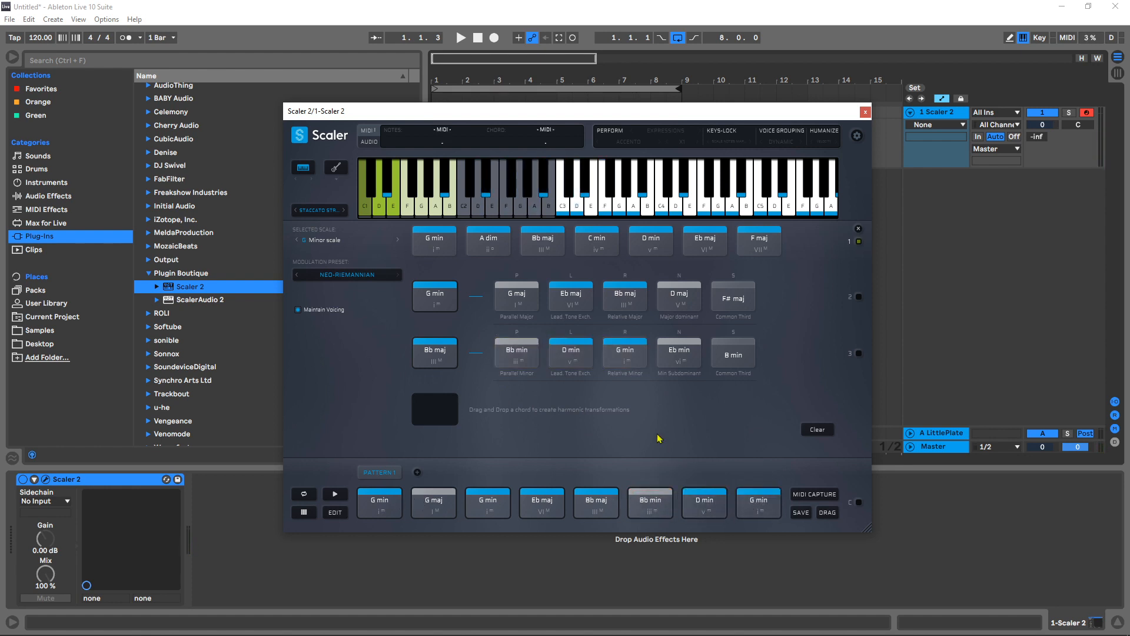
# Step: Audition the pattern's chords in sequence from the opening G min to the closing G min, and replay the D min chord
pyautogui.click(376, 505)
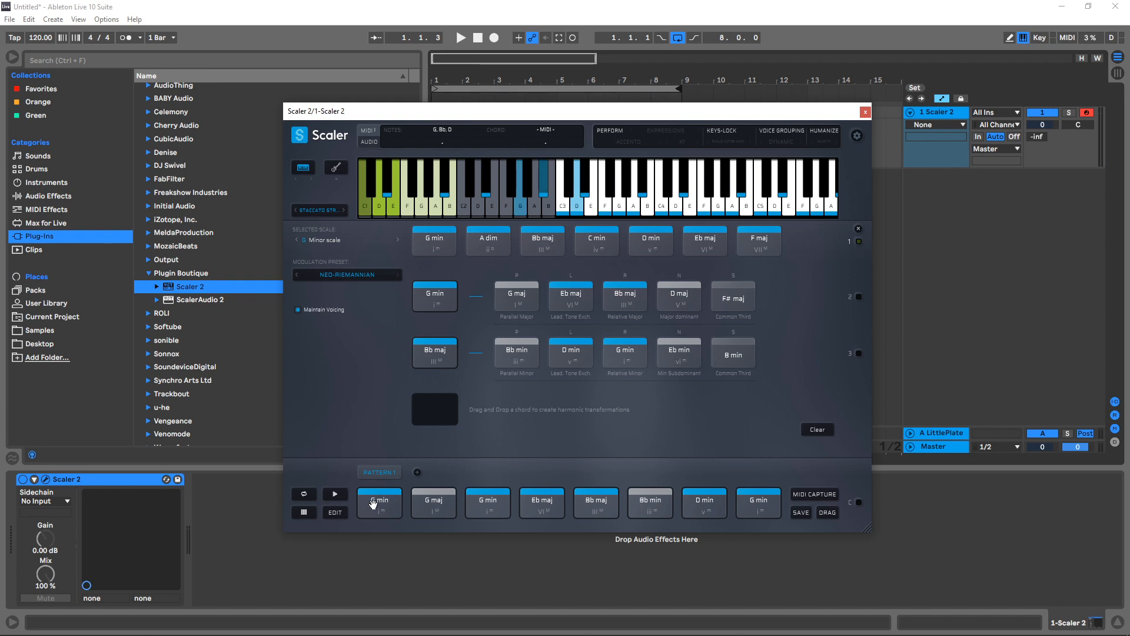
pyautogui.click(439, 510)
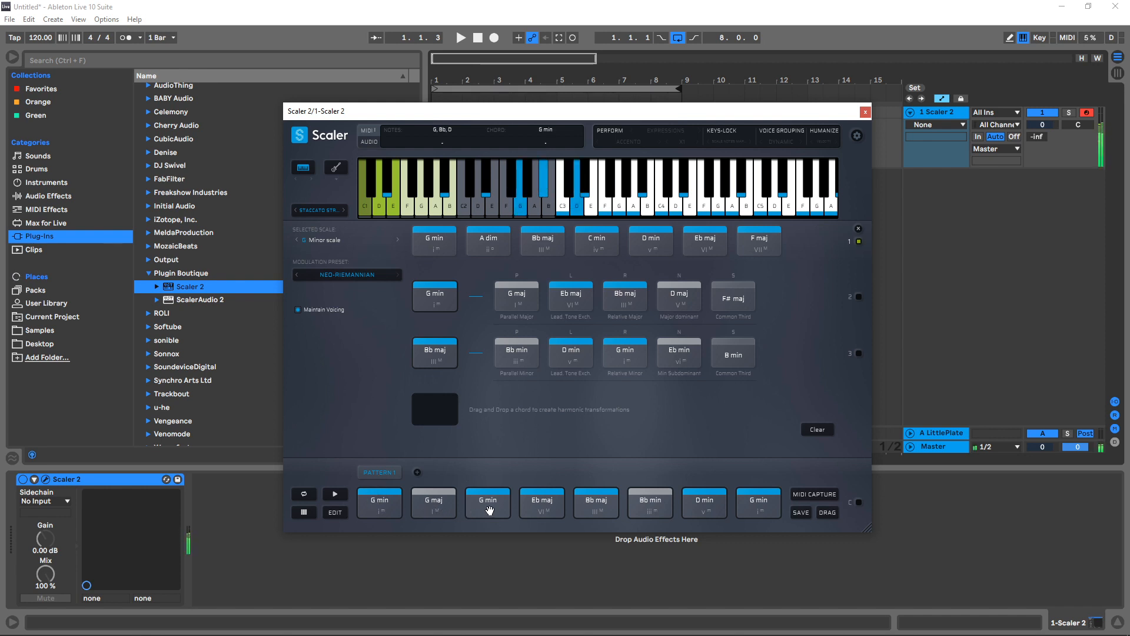
pyautogui.click(541, 503)
pyautogui.click(588, 503)
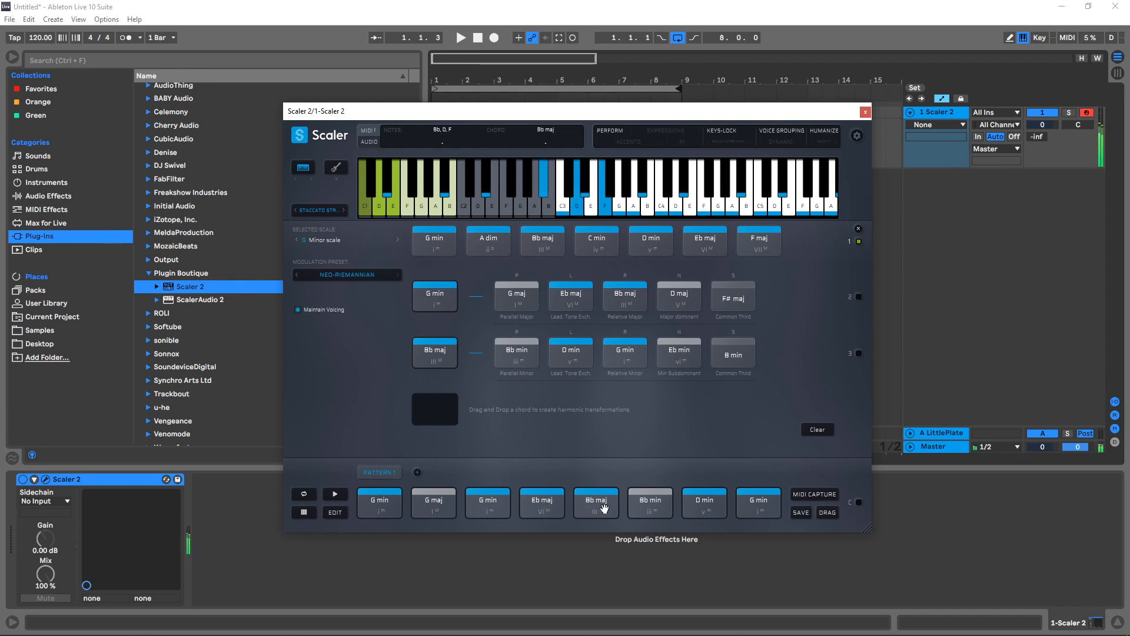
pyautogui.click(650, 505)
pyautogui.click(704, 504)
pyautogui.click(750, 503)
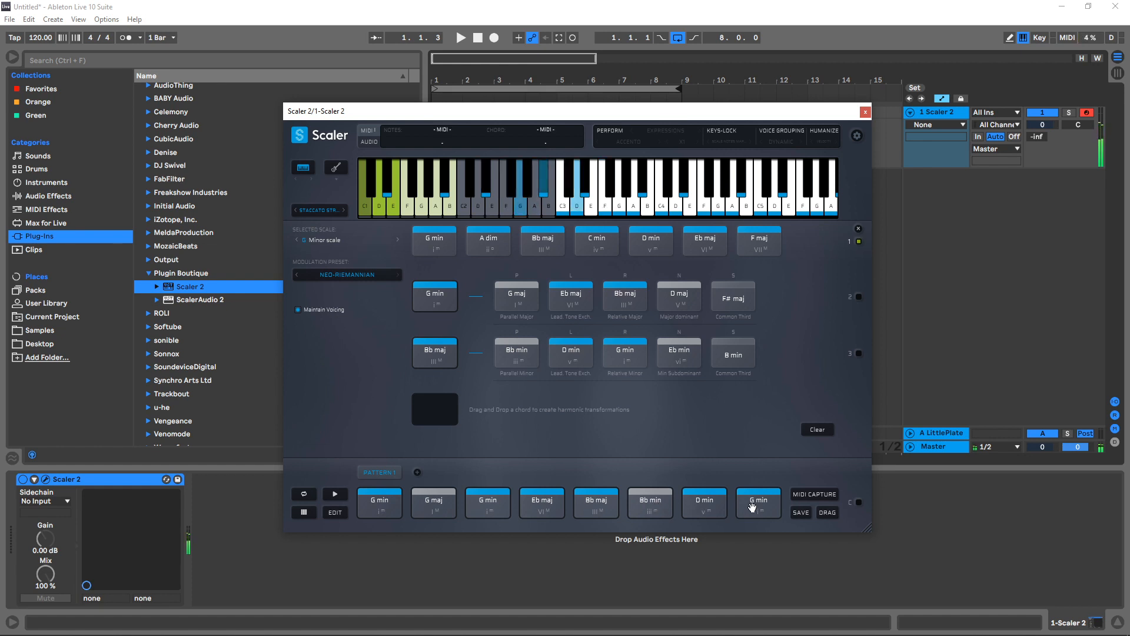
pyautogui.click(702, 505)
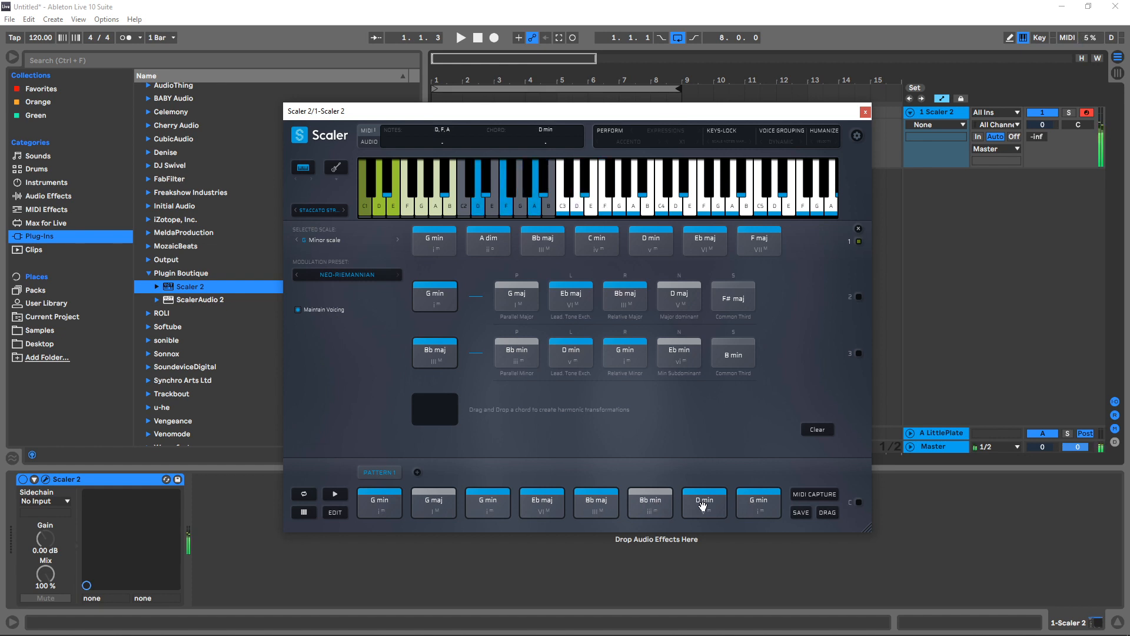
pyautogui.click(702, 505)
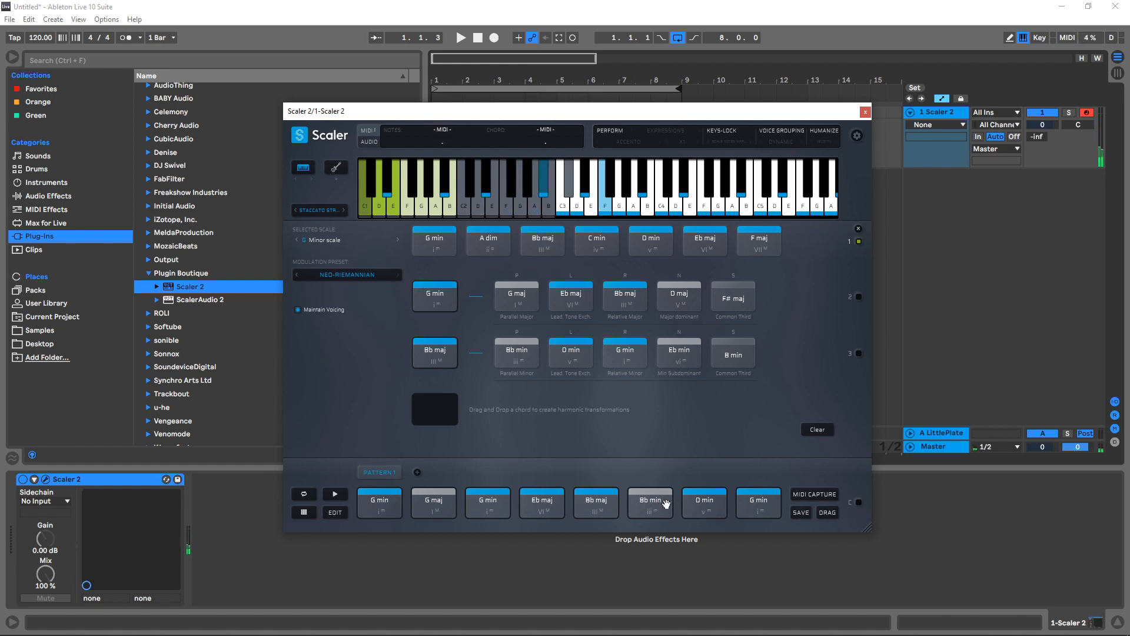
# Step: Edit the pattern's D min chord, raise it by one inversion to F, A, D, audition it and close the chord editor
pyautogui.rightClick(699, 503)
pyautogui.click(720, 481)
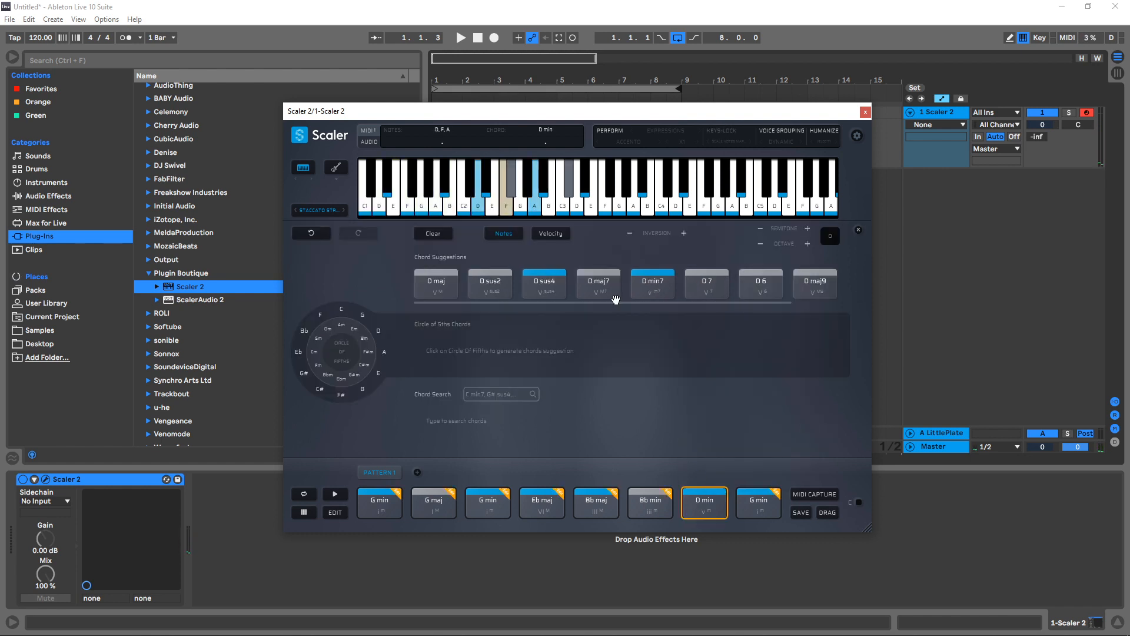
pyautogui.click(685, 234)
pyautogui.click(671, 505)
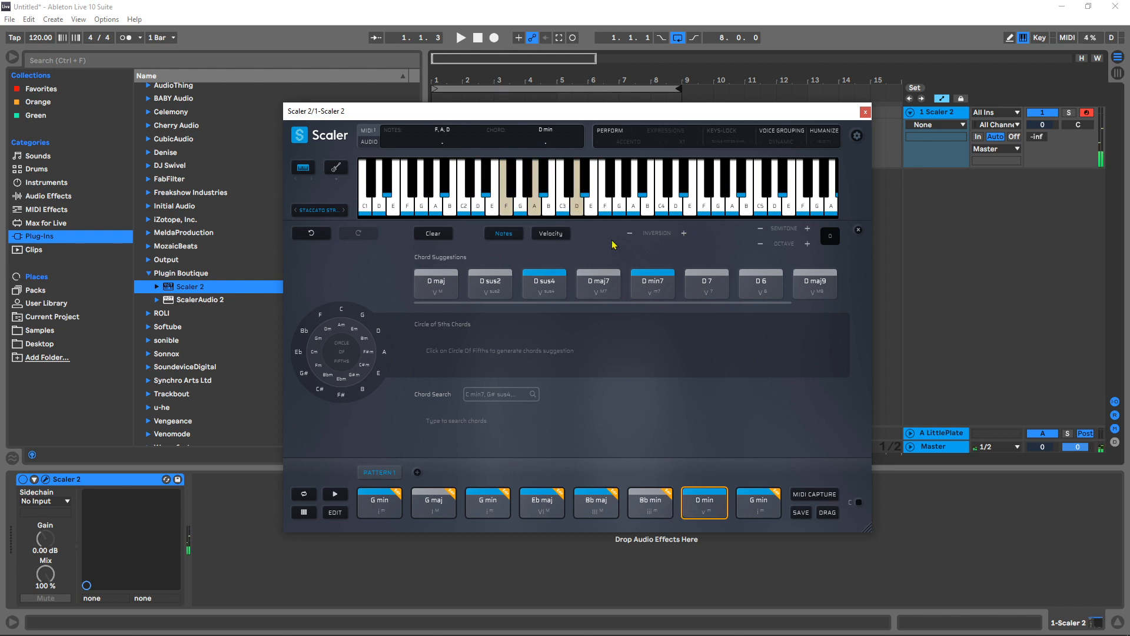
pyautogui.click(708, 504)
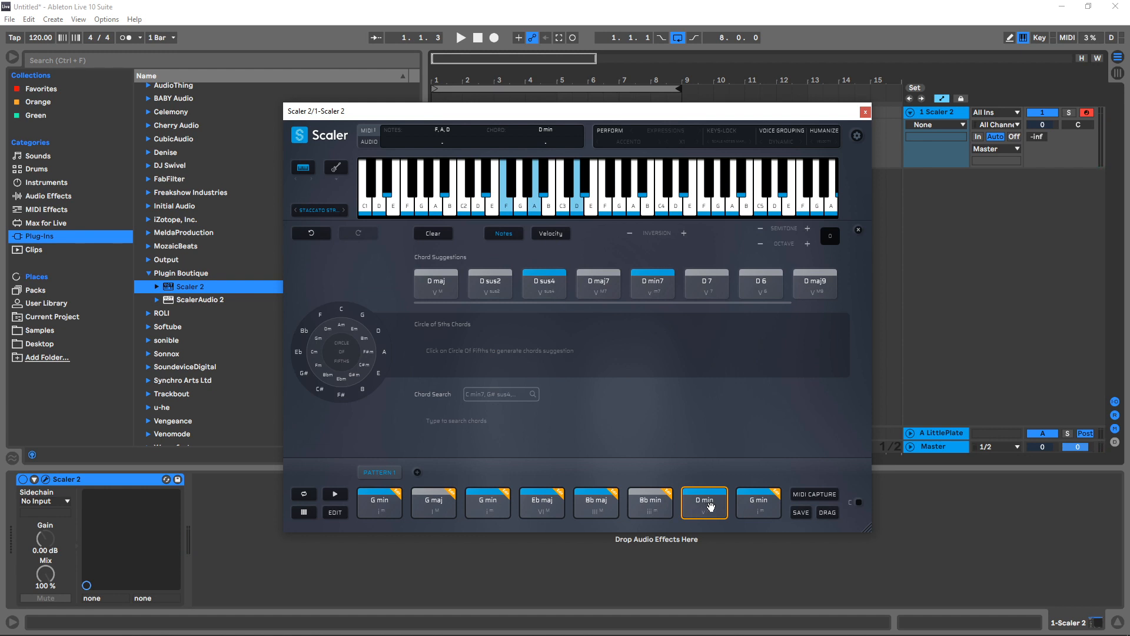
pyautogui.click(861, 235)
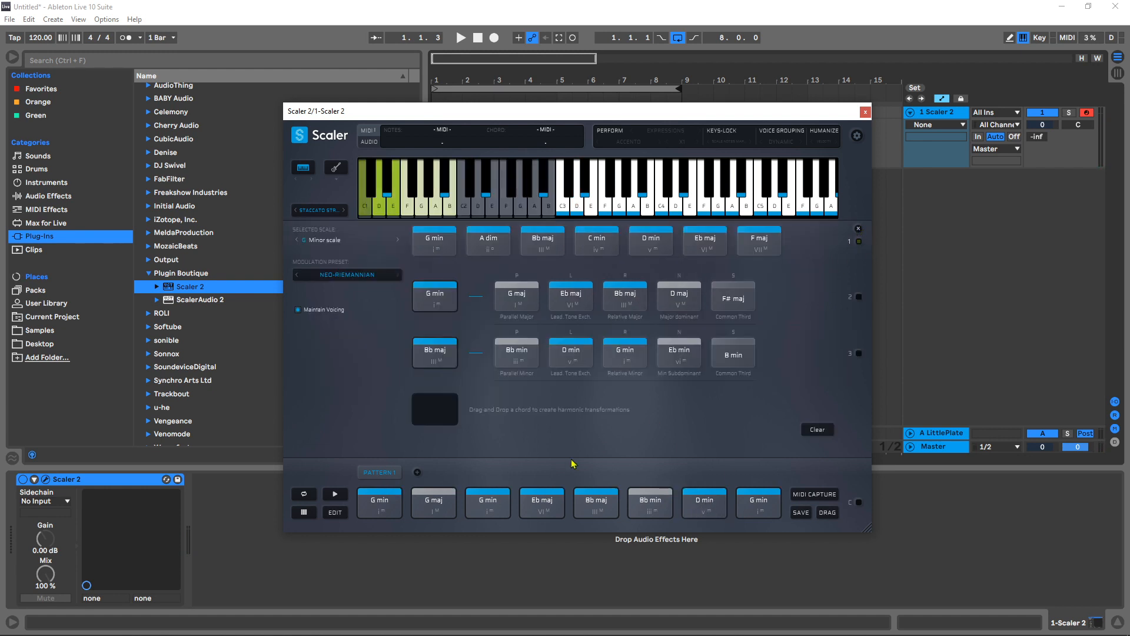
# Step: Turn on DAW sync for the pattern, play the whole progression with the host transport and stop it
pyautogui.click(336, 499)
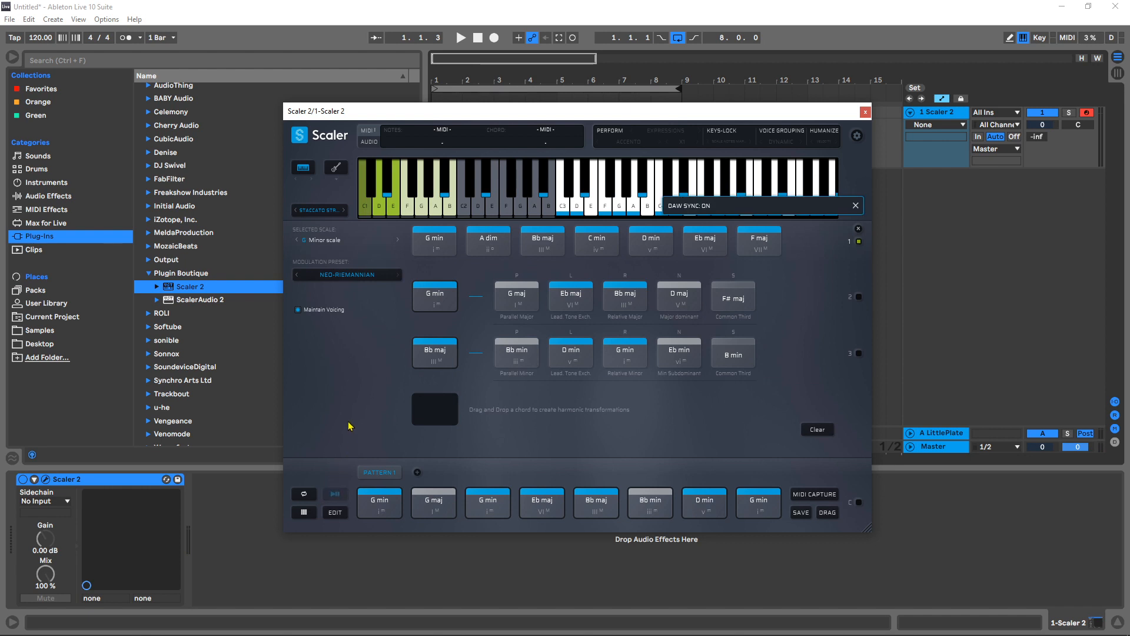
pyautogui.press('space')
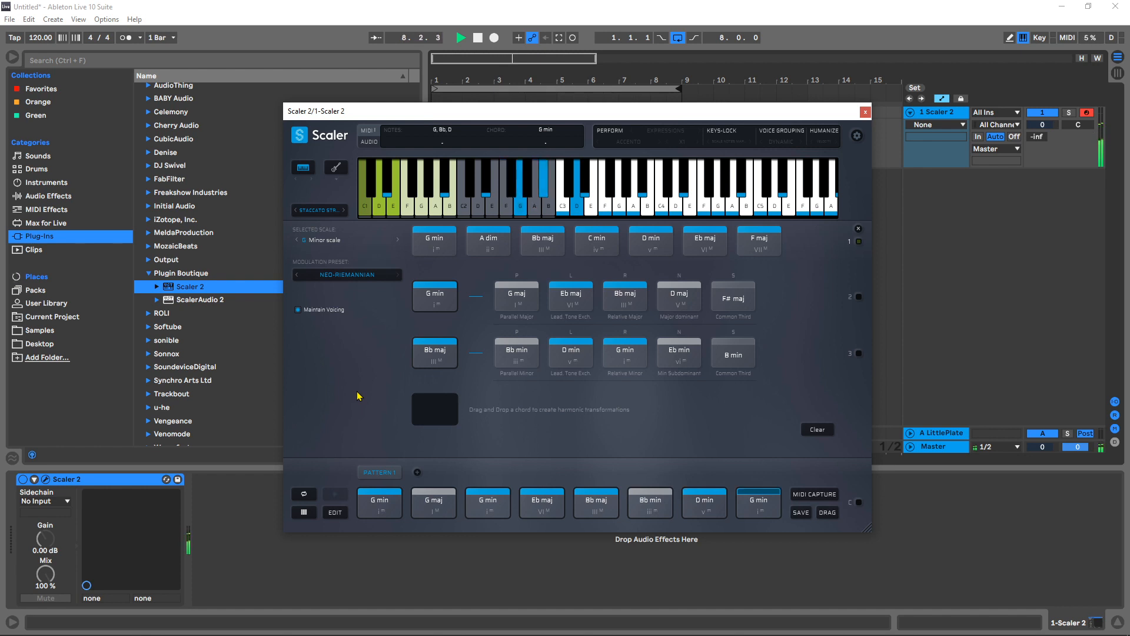
pyautogui.press('space')
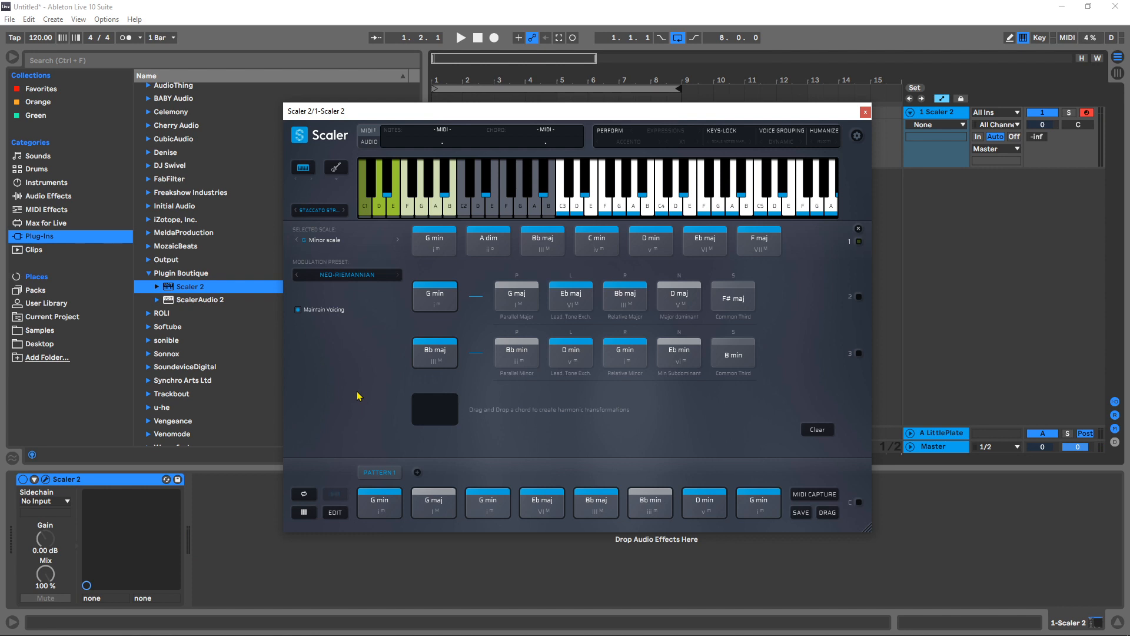
# Step: Enable Perform with the Accento expression at x1 and Dynamic voice grouping, and play the progression through with them
pyautogui.click(599, 134)
pyautogui.click(782, 132)
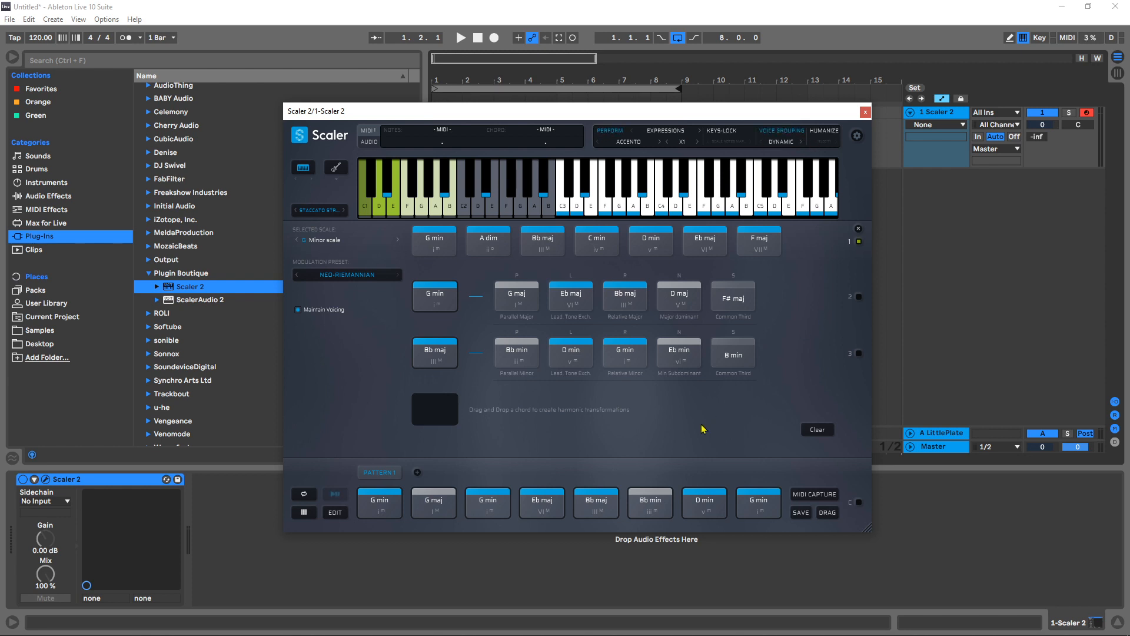
pyautogui.press('space')
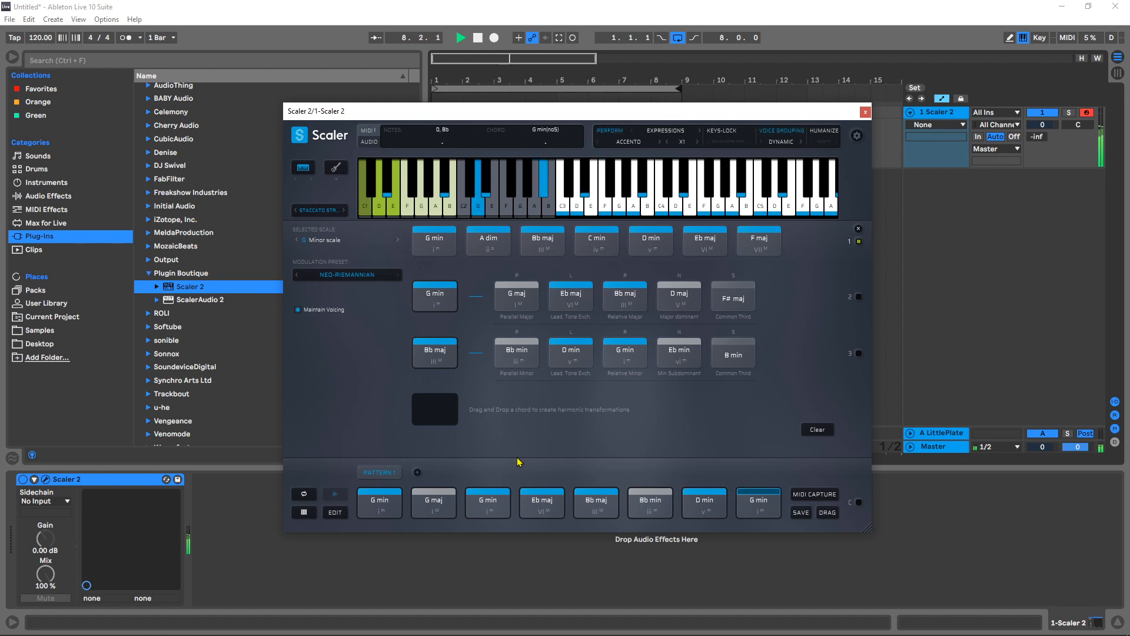
pyautogui.press('space')
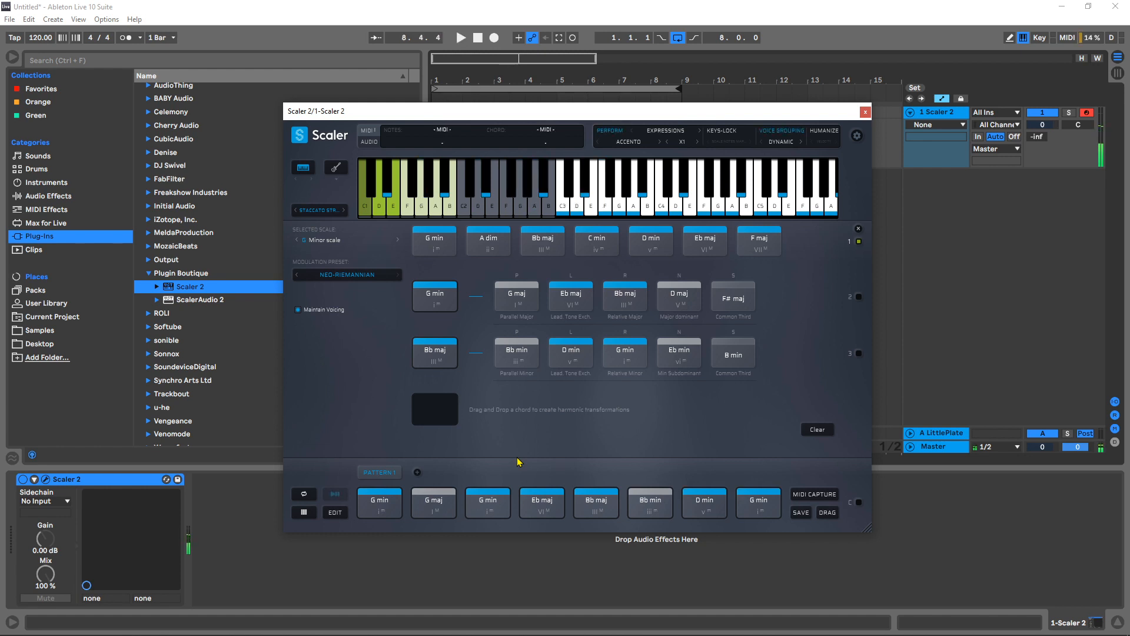